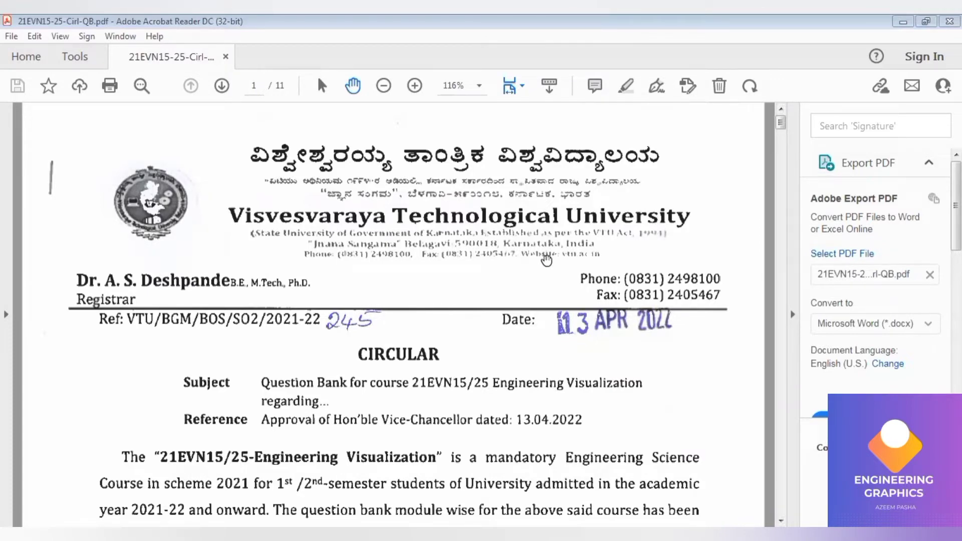
- Scroll the question bank PDF to page 9's Module 04 question on the cut pentagonal prism
{"action": "scroll", "coordinate": [544, 257], "scroll_direction": "down", "scroll_amount": 12}
{"action": "scroll", "coordinate": [529, 263], "scroll_direction": "down", "scroll_amount": 5}
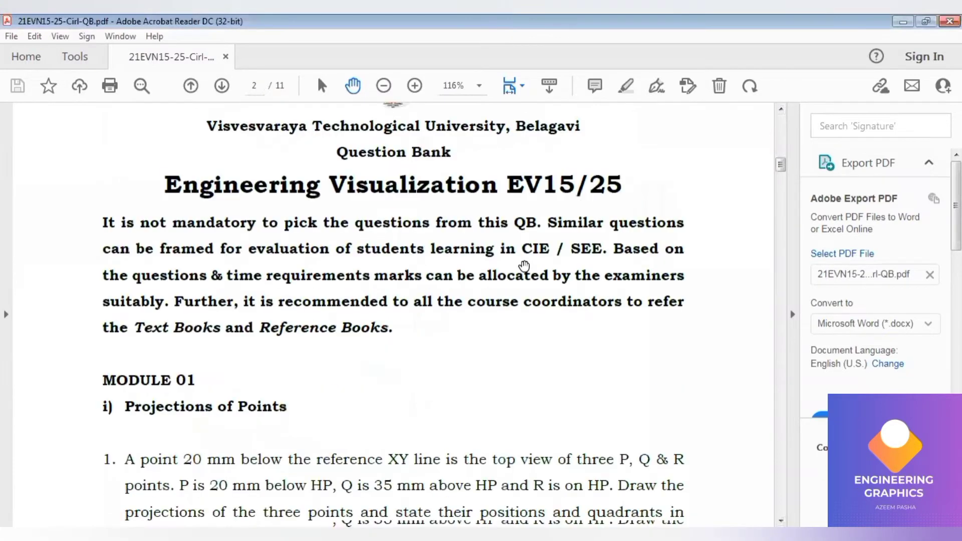
{"action": "scroll", "coordinate": [527, 263], "scroll_direction": "up", "scroll_amount": 1}
{"action": "scroll", "coordinate": [523, 265], "scroll_direction": "down", "scroll_amount": 6}
{"action": "scroll", "coordinate": [524, 265], "scroll_direction": "down", "scroll_amount": 12}
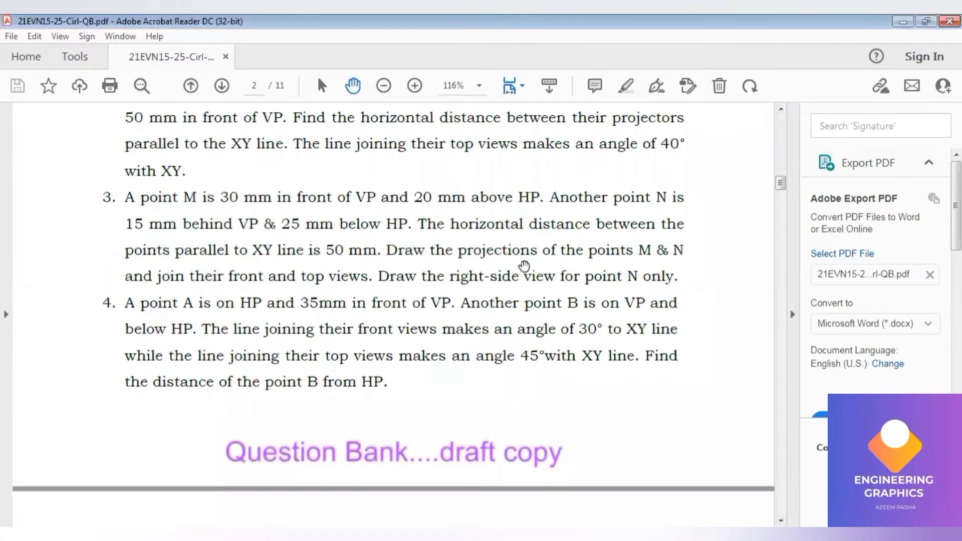
{"action": "scroll", "coordinate": [524, 266], "scroll_direction": "down", "scroll_amount": 5}
{"action": "scroll", "coordinate": [494, 308], "scroll_direction": "down", "scroll_amount": 20}
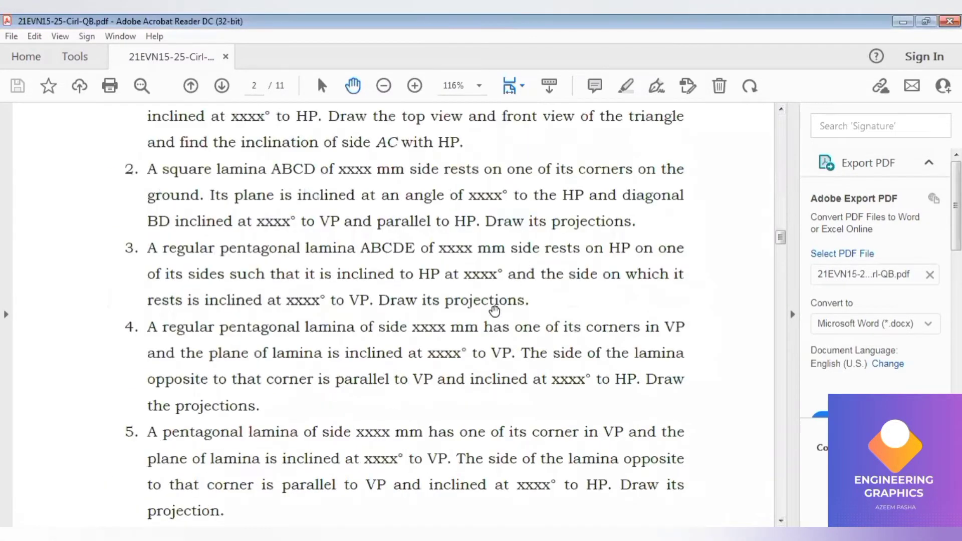
{"action": "scroll", "coordinate": [494, 311], "scroll_direction": "down", "scroll_amount": 8}
{"action": "scroll", "coordinate": [493, 314], "scroll_direction": "down", "scroll_amount": 15}
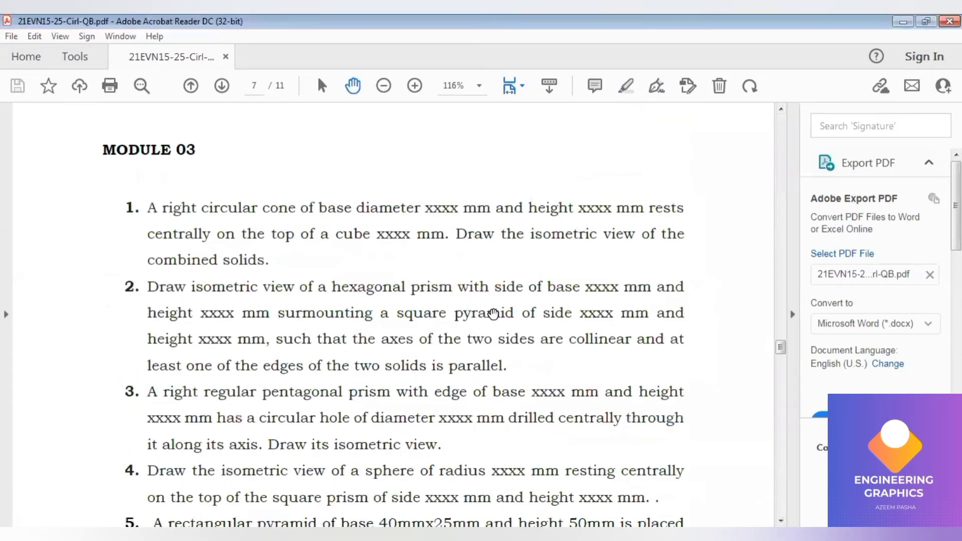
{"action": "scroll", "coordinate": [494, 314], "scroll_direction": "down", "scroll_amount": 12}
{"action": "scroll", "coordinate": [494, 315], "scroll_direction": "down", "scroll_amount": 6}
{"action": "scroll", "coordinate": [494, 314], "scroll_direction": "down", "scroll_amount": 15}
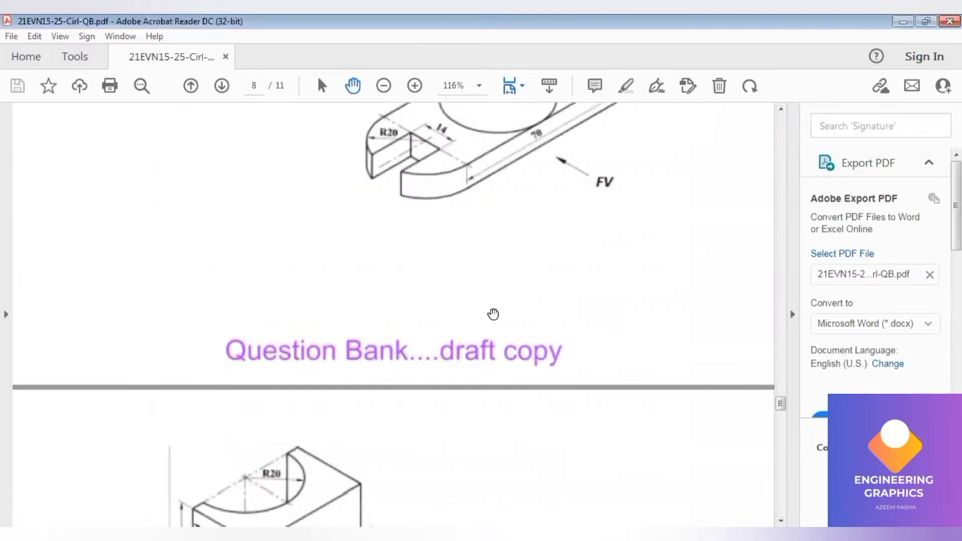
{"action": "scroll", "coordinate": [493, 314], "scroll_direction": "down", "scroll_amount": 1}
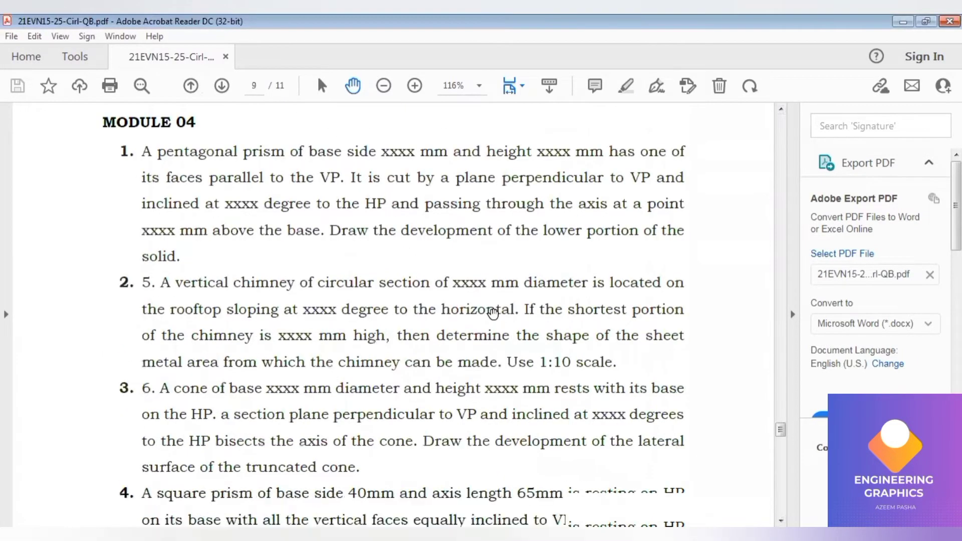
{"action": "scroll", "coordinate": [169, 163], "scroll_direction": "up", "scroll_amount": 1}
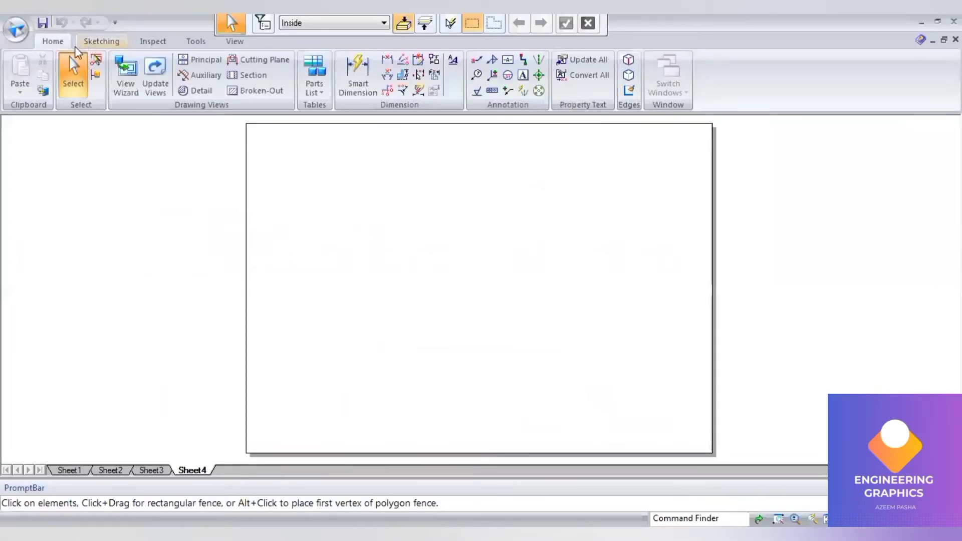
- Draw a 0.13 mm line from the sheet's left edge to near its right edge as the reference line
{"action": "left_click", "coordinate": [76, 46]}
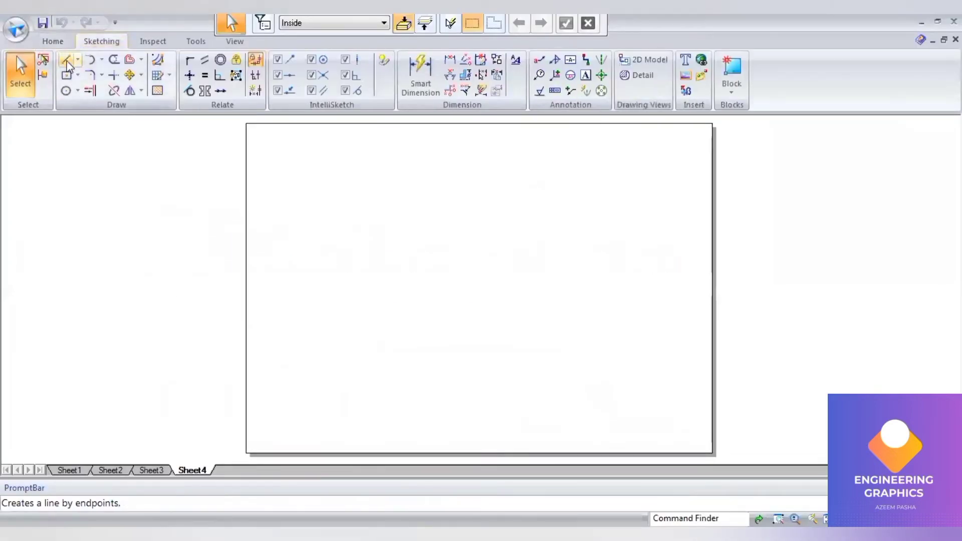
{"action": "left_click", "coordinate": [75, 59]}
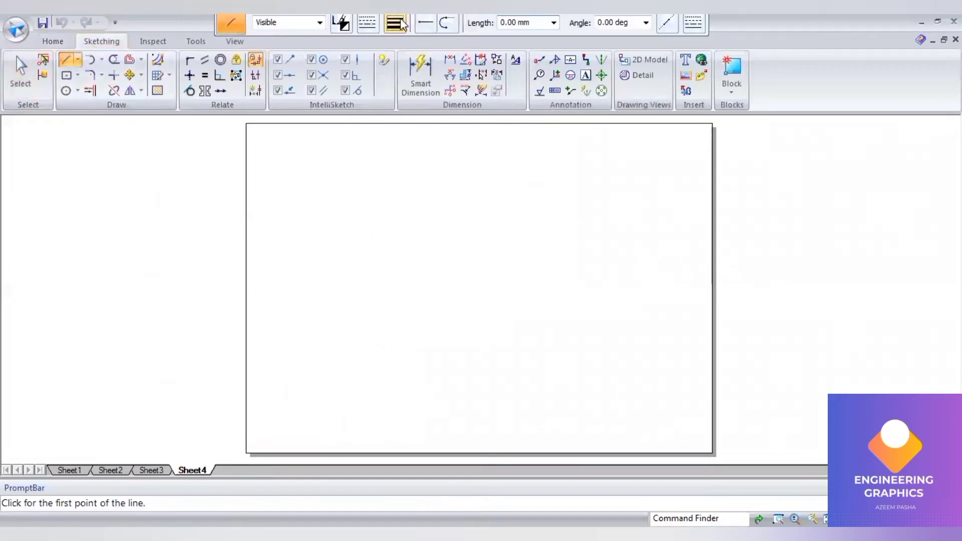
{"action": "left_click", "coordinate": [401, 24]}
{"action": "left_click", "coordinate": [406, 42]}
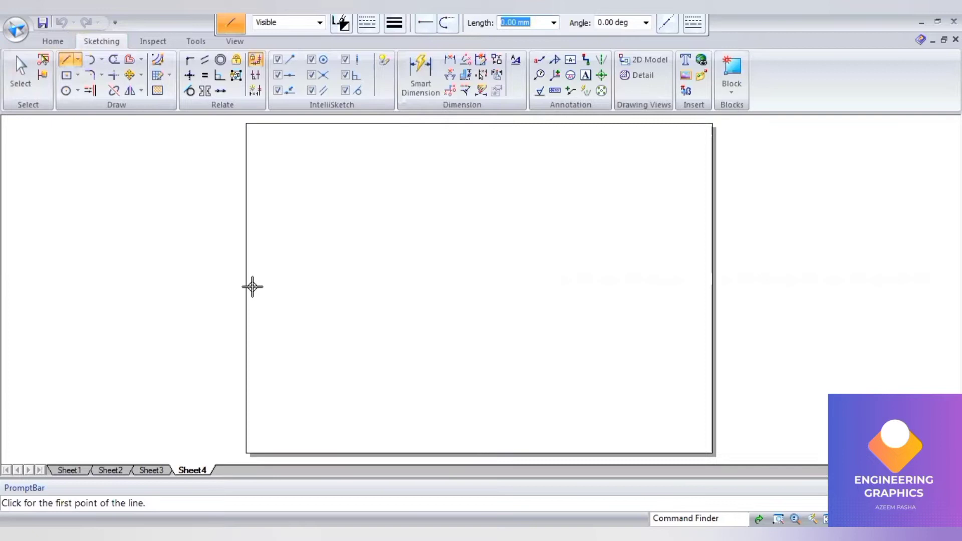
{"action": "left_click", "coordinate": [253, 287]}
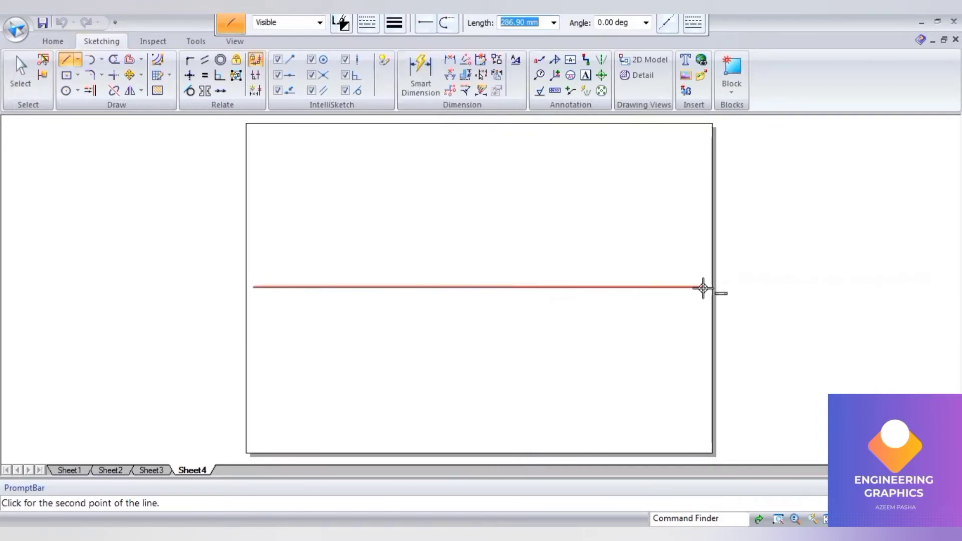
{"action": "left_click", "coordinate": [701, 288]}
{"action": "scroll", "coordinate": [623, 326], "scroll_direction": "up", "scroll_amount": 1}
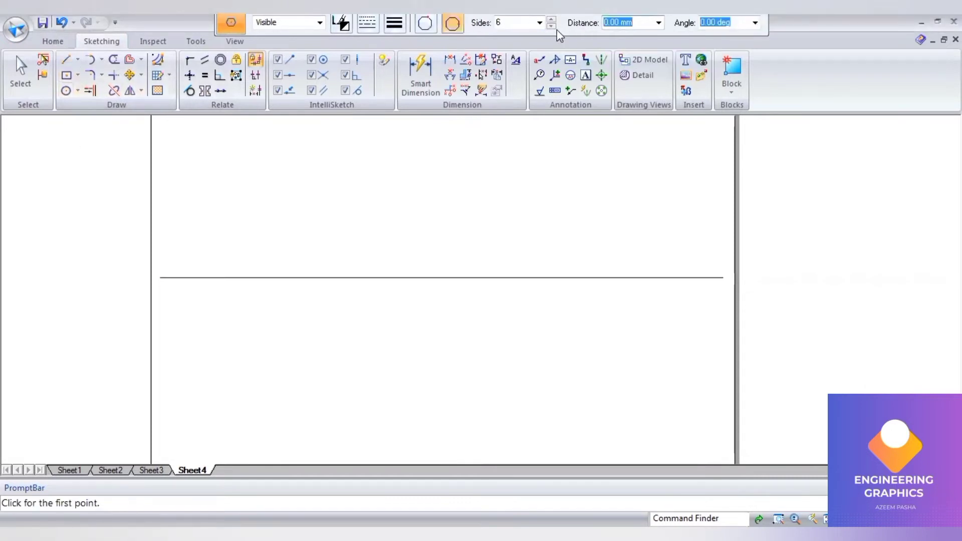
- Place a five-sided pentagon with 0.50 mm outline and a flat top edge below the reference line
{"action": "left_click", "coordinate": [551, 26]}
{"action": "left_click", "coordinate": [395, 23]}
{"action": "left_click", "coordinate": [394, 78]}
{"action": "left_click", "coordinate": [221, 377]}
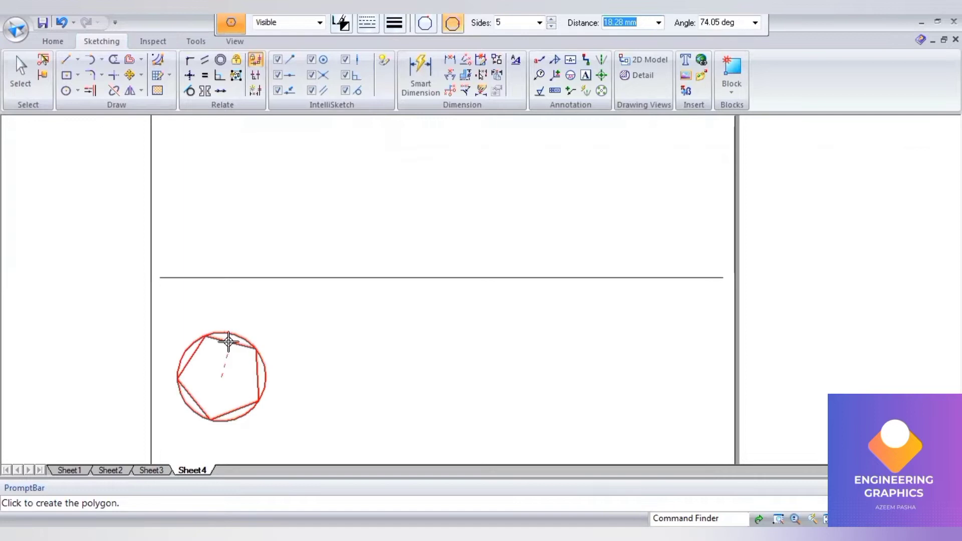
{"action": "left_click", "coordinate": [221, 343]}
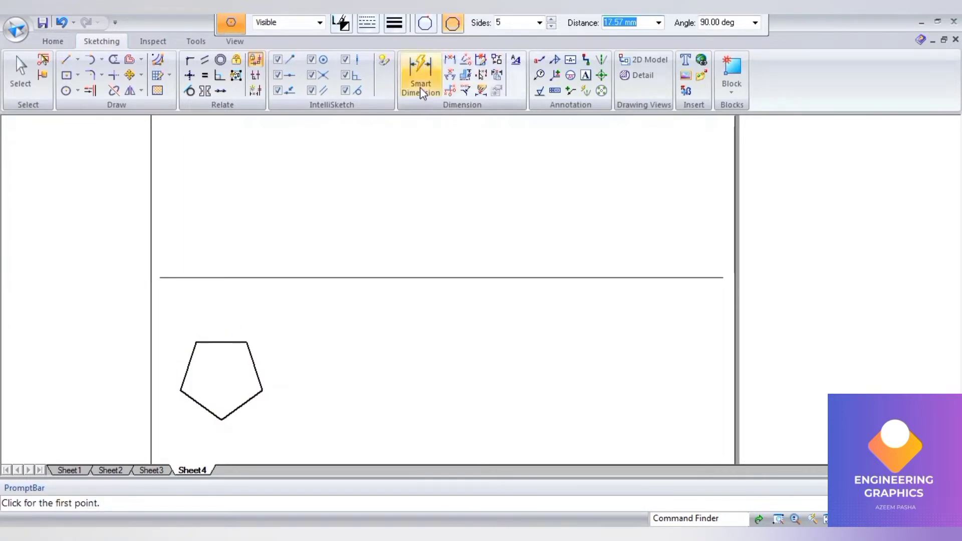
- Dimension the pentagon's top edge to 30
{"action": "left_click", "coordinate": [424, 93]}
{"action": "left_click", "coordinate": [216, 343]}
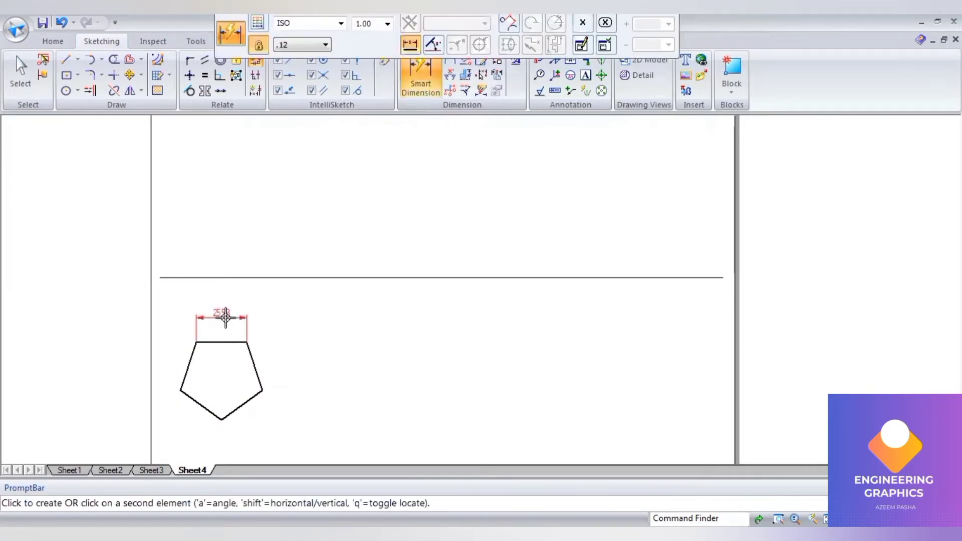
{"action": "left_click", "coordinate": [225, 318]}
{"action": "type", "text": "30"}
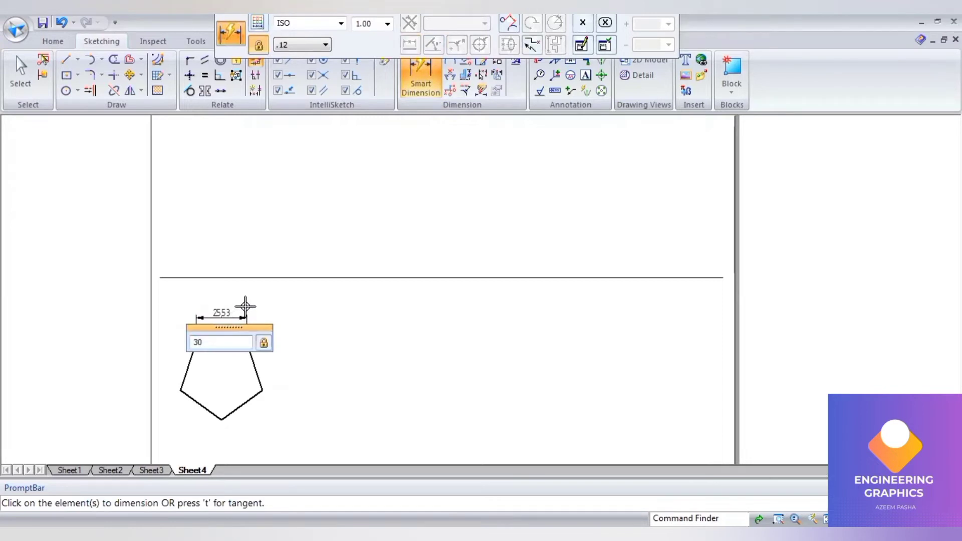
{"action": "key", "text": "Return"}
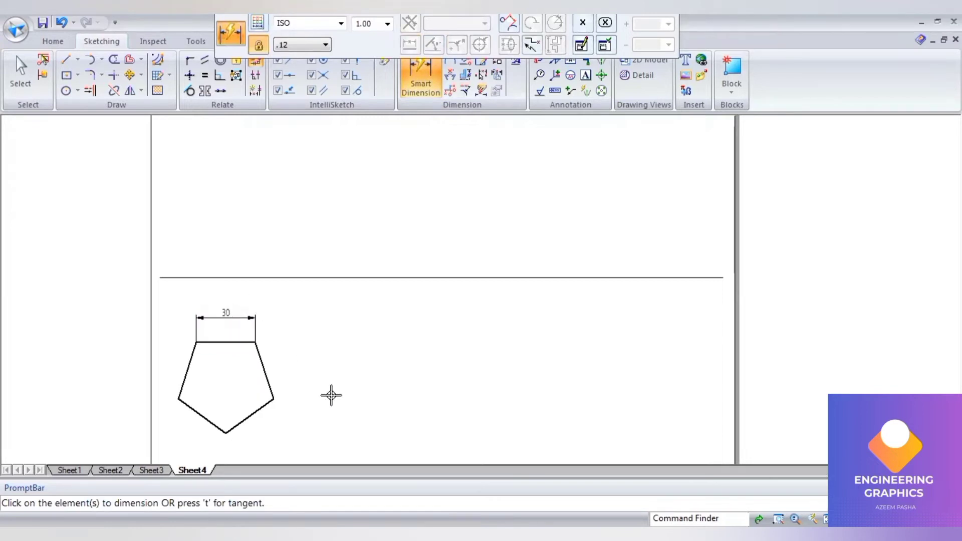
- Draw three 0.13 mm lines from the pentagon's bottom, left and right corners to the opposite edges
{"action": "left_click", "coordinate": [69, 61]}
{"action": "left_click", "coordinate": [394, 23]}
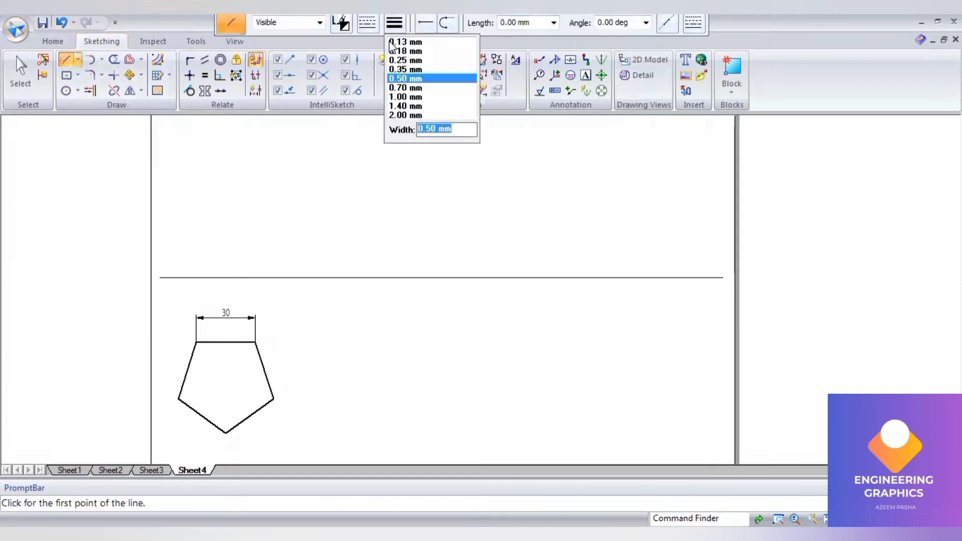
{"action": "left_click", "coordinate": [391, 42]}
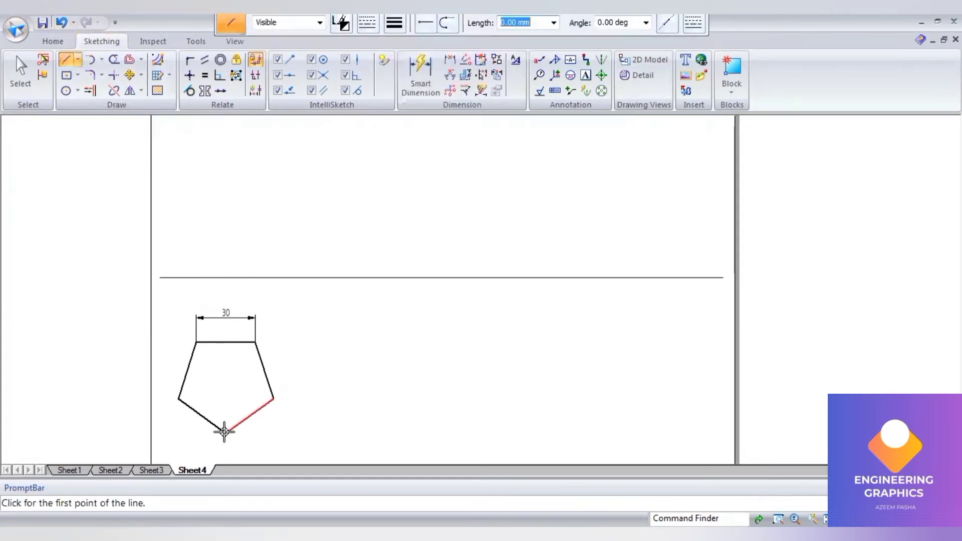
{"action": "left_click", "coordinate": [225, 432]}
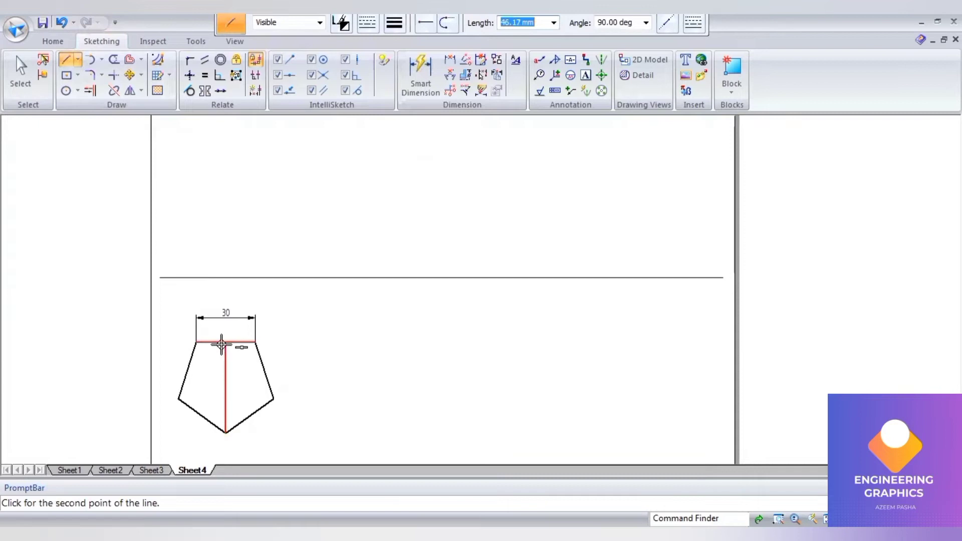
{"action": "left_click", "coordinate": [221, 344]}
{"action": "left_click", "coordinate": [178, 398]}
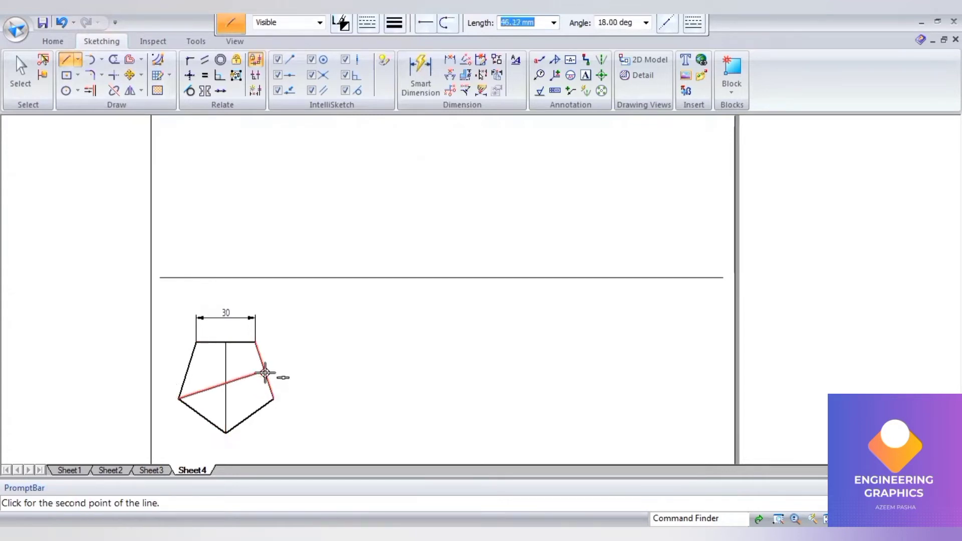
{"action": "left_click", "coordinate": [265, 371]}
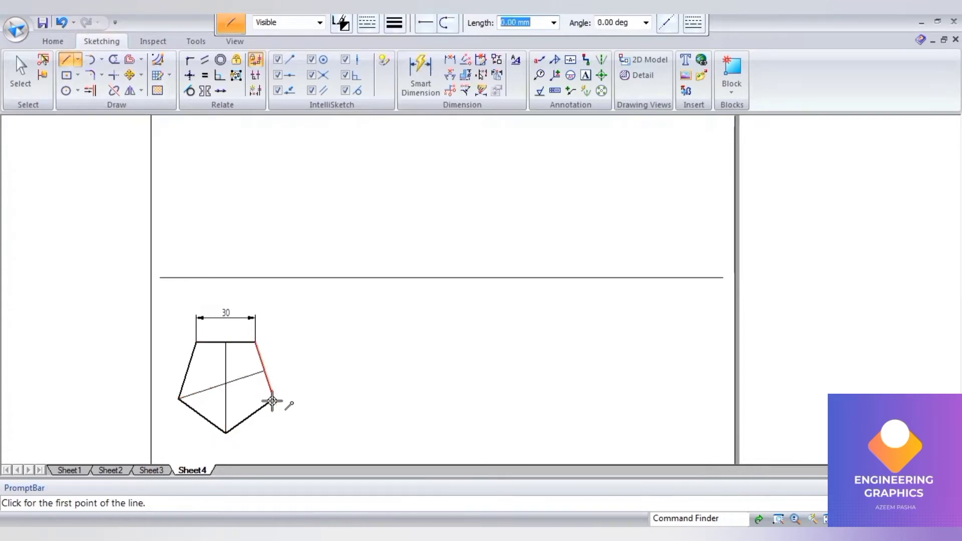
{"action": "left_click", "coordinate": [273, 399]}
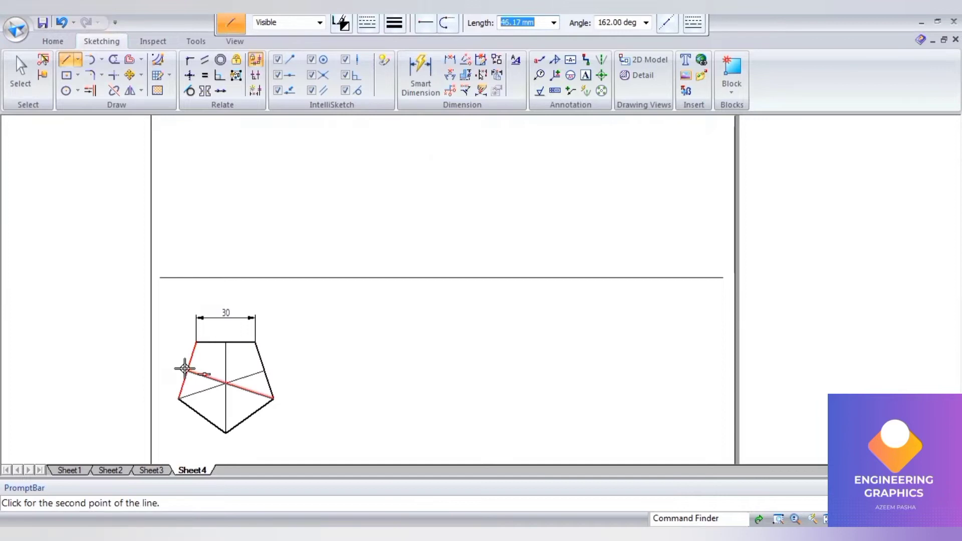
{"action": "left_click", "coordinate": [184, 368]}
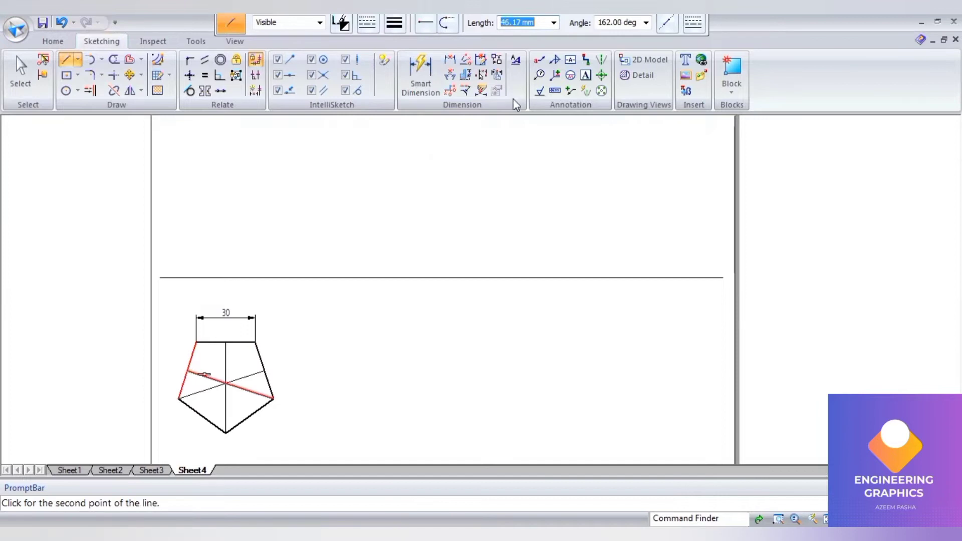
- Label the pentagon corners a(a1) through e(e1) and its centre o(o1)
{"action": "left_click", "coordinate": [585, 76]}
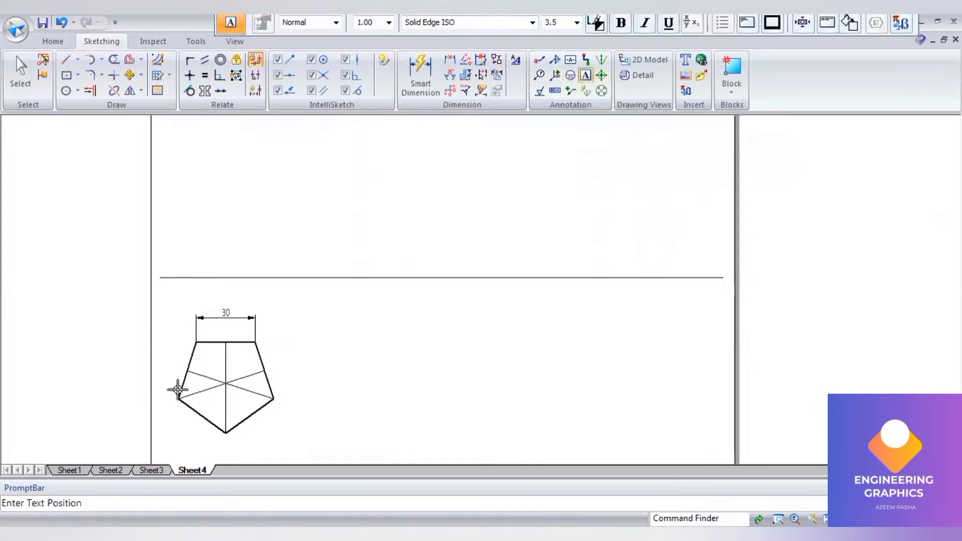
{"action": "left_click", "coordinate": [160, 396]}
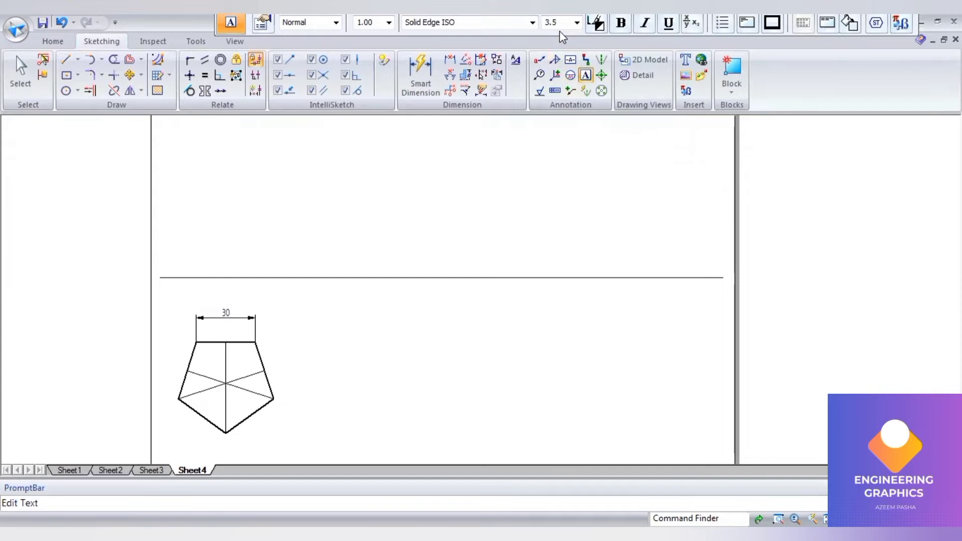
{"action": "scroll", "coordinate": [562, 25], "scroll_direction": "down", "scroll_amount": 1}
{"action": "type", "text": "a(a1"}
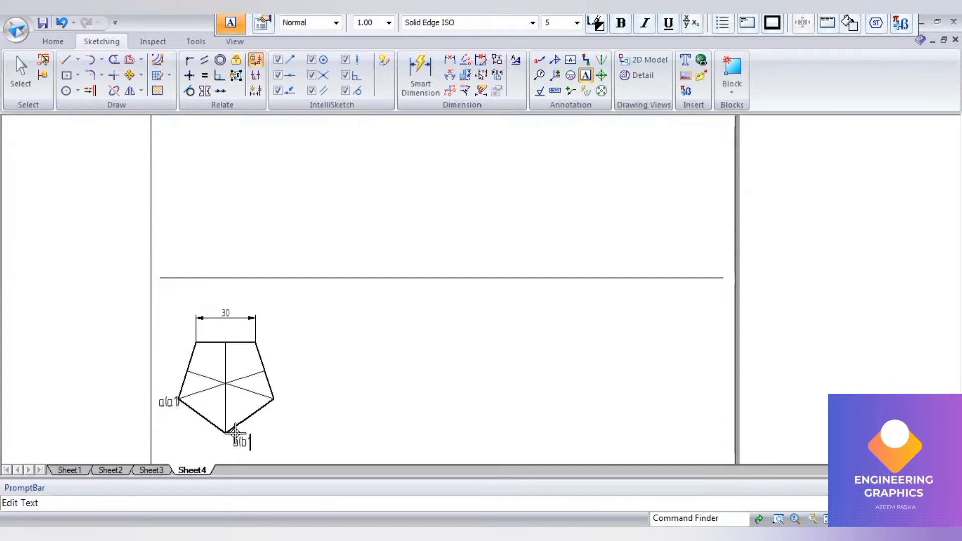
{"action": "type", "text": ")"}
{"action": "left_click", "coordinate": [280, 392]}
{"action": "type", "text": "c(c1"}
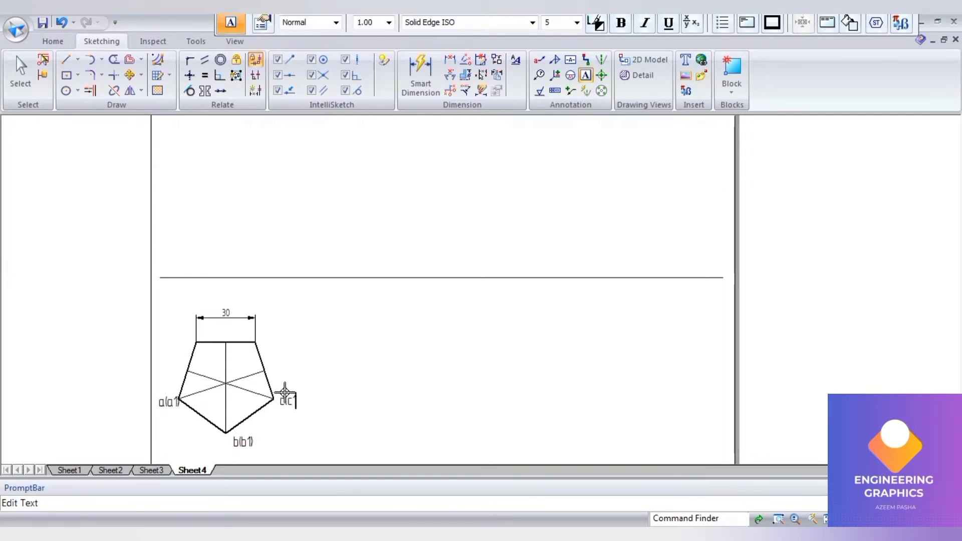
{"action": "type", "text": ")"}
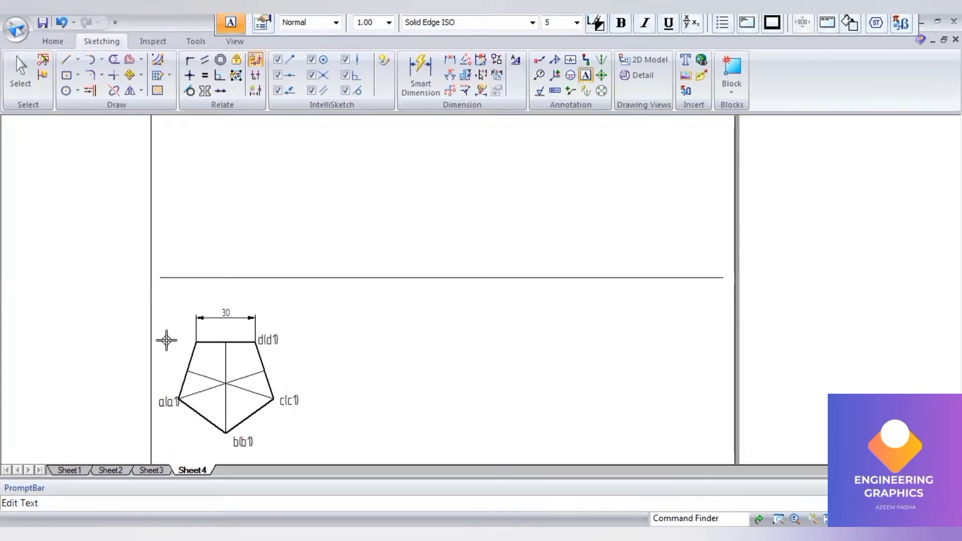
{"action": "left_click", "coordinate": [179, 325]}
{"action": "left_click", "coordinate": [179, 326]}
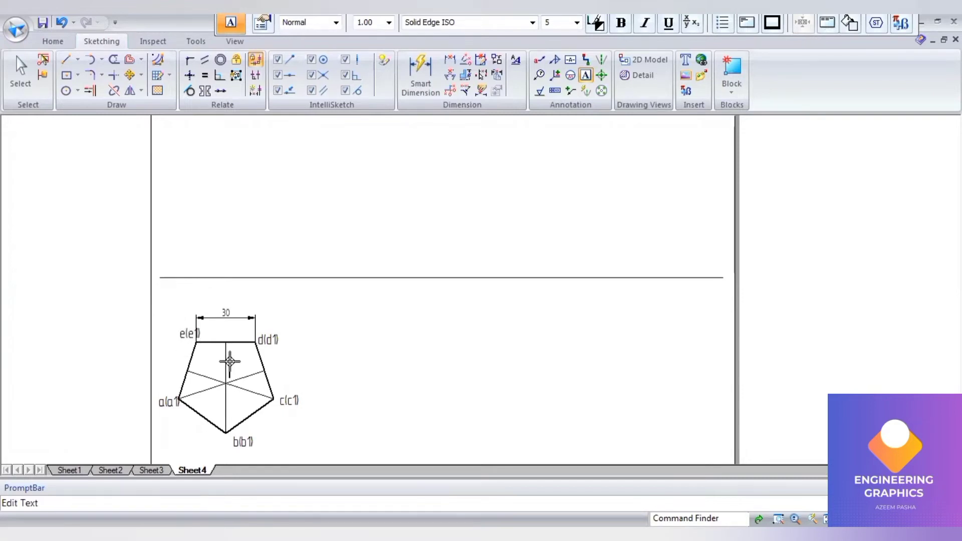
{"action": "left_click", "coordinate": [231, 361]}
{"action": "type", "text": "o(o1"}
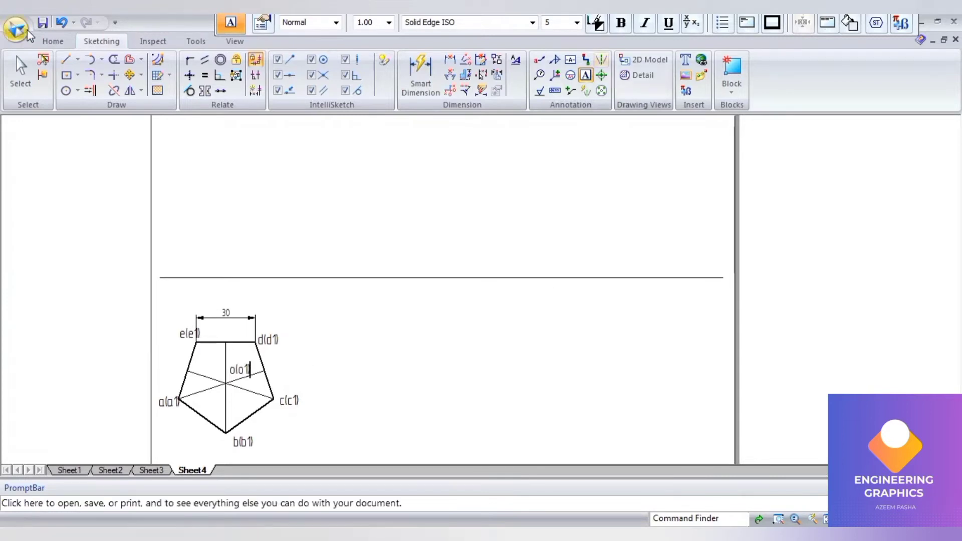
- Draw thin vertical projectors from corners a, b, c and e to the reference line, then begin d's
{"action": "left_click", "coordinate": [66, 61]}
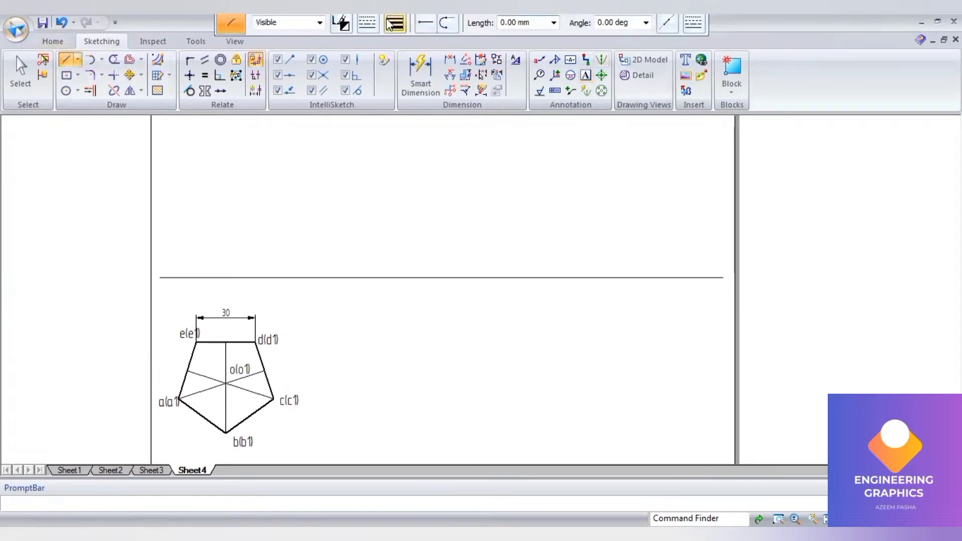
{"action": "left_click", "coordinate": [395, 22]}
{"action": "left_click", "coordinate": [416, 112]}
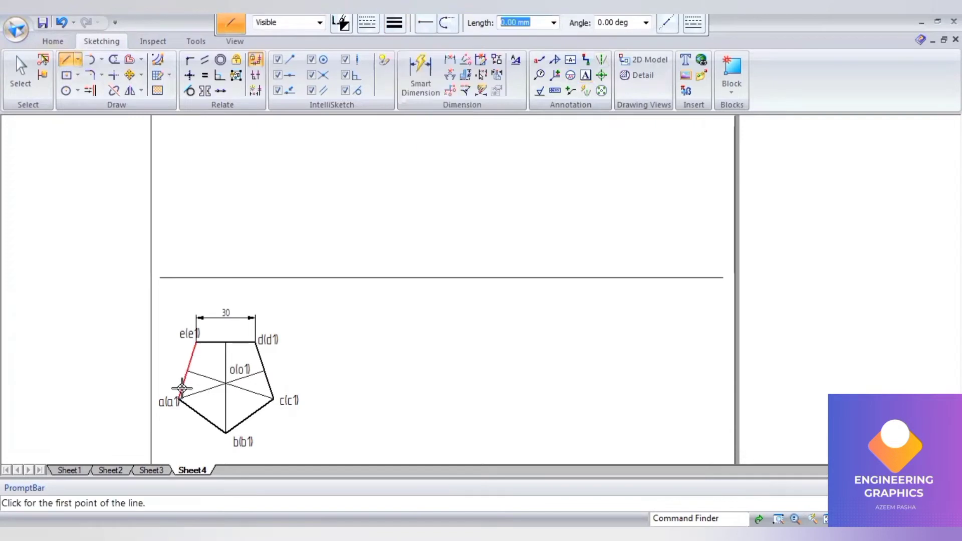
{"action": "left_click", "coordinate": [178, 400]}
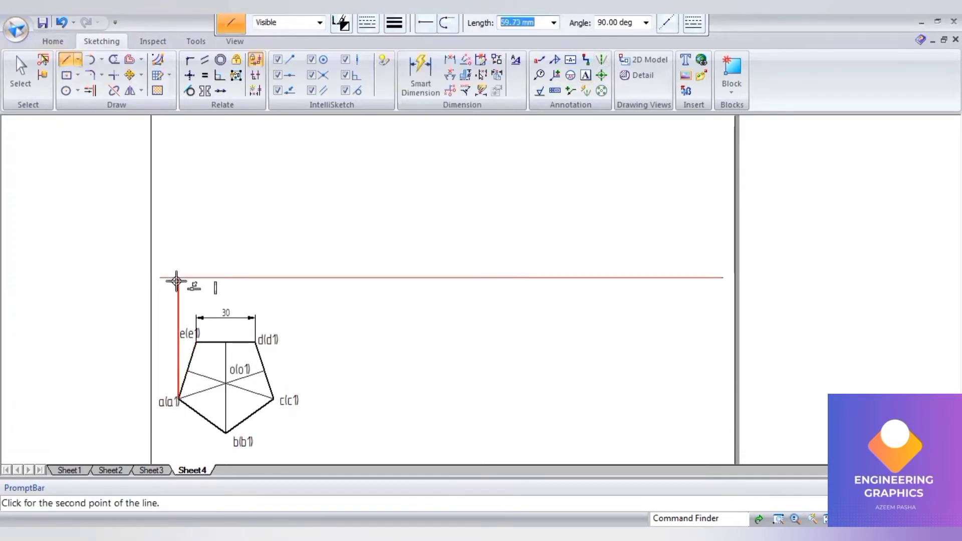
{"action": "left_click", "coordinate": [211, 342]}
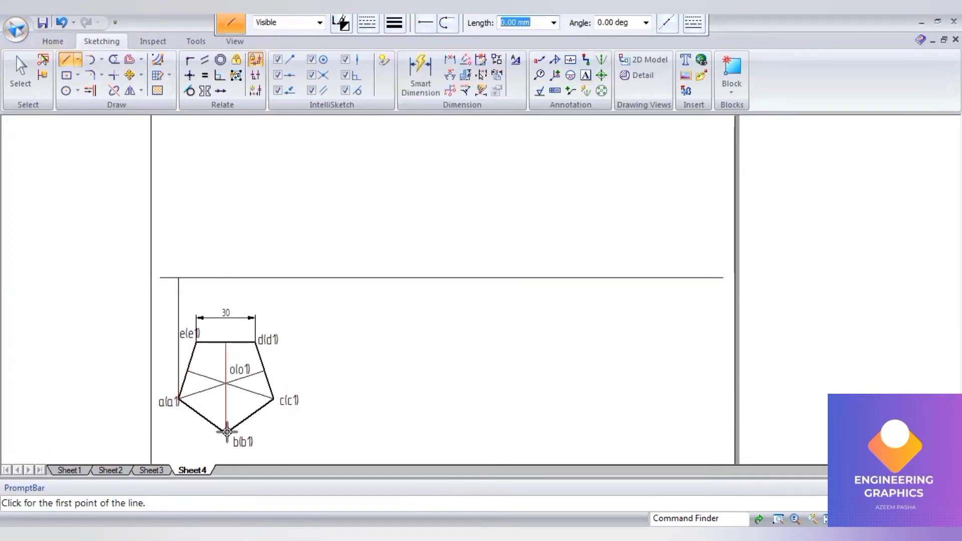
{"action": "left_click", "coordinate": [226, 432]}
{"action": "left_click", "coordinate": [226, 279]}
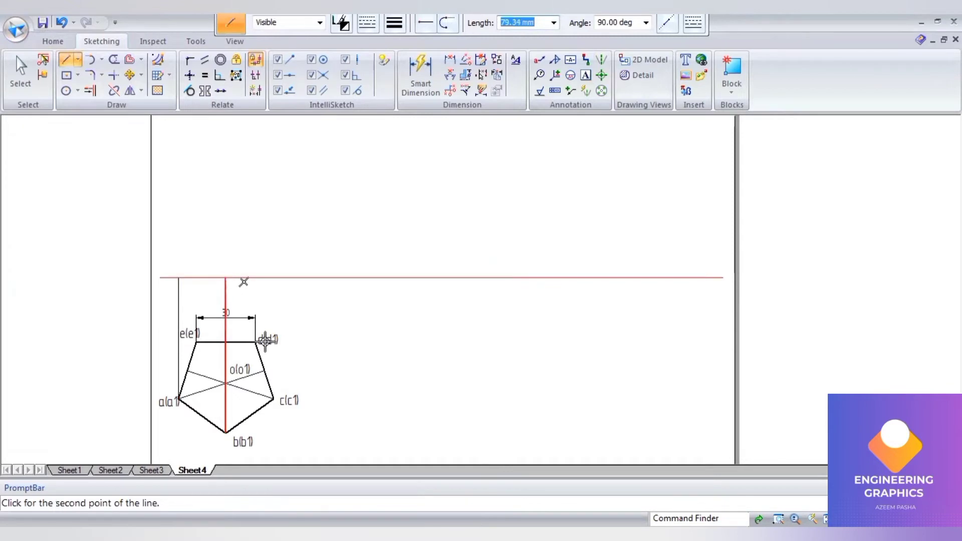
{"action": "left_click", "coordinate": [272, 399]}
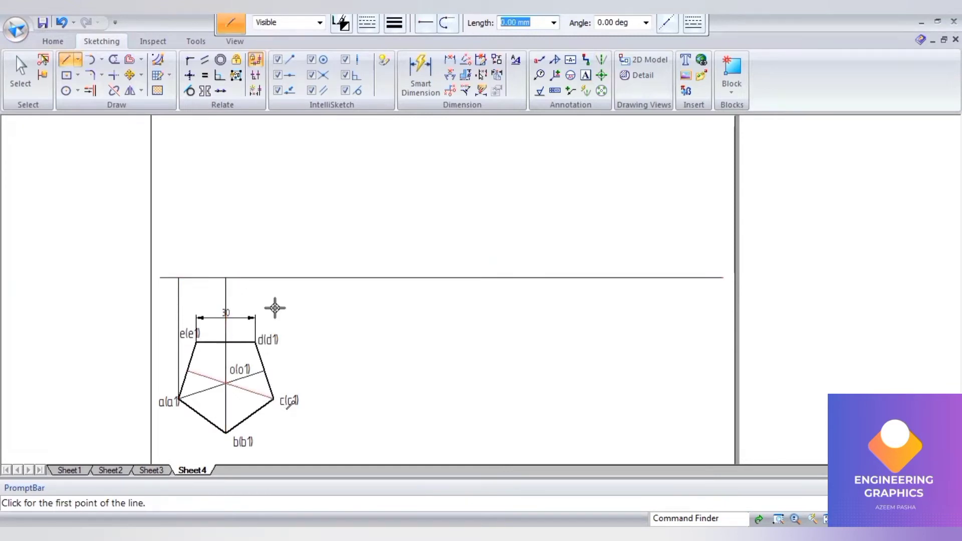
{"action": "left_click", "coordinate": [272, 279]}
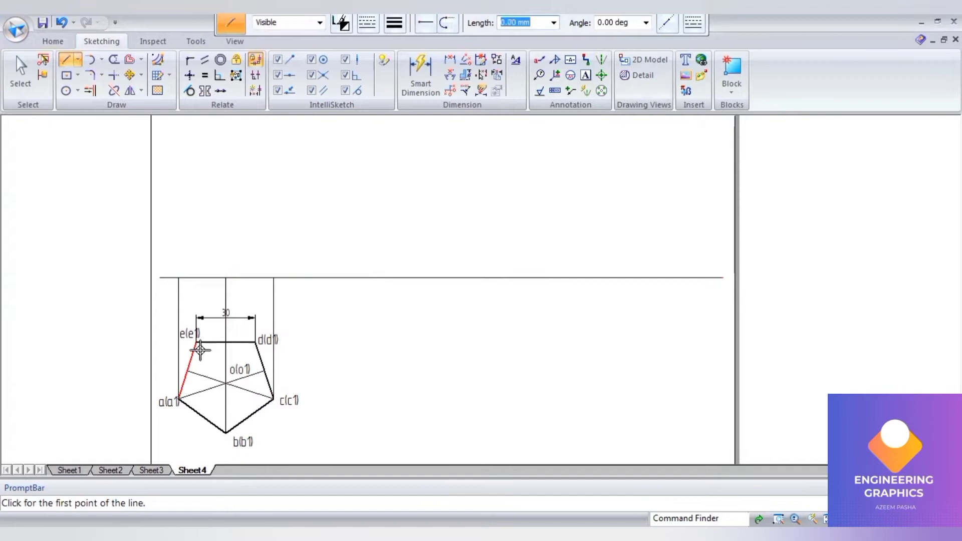
{"action": "left_click", "coordinate": [197, 341]}
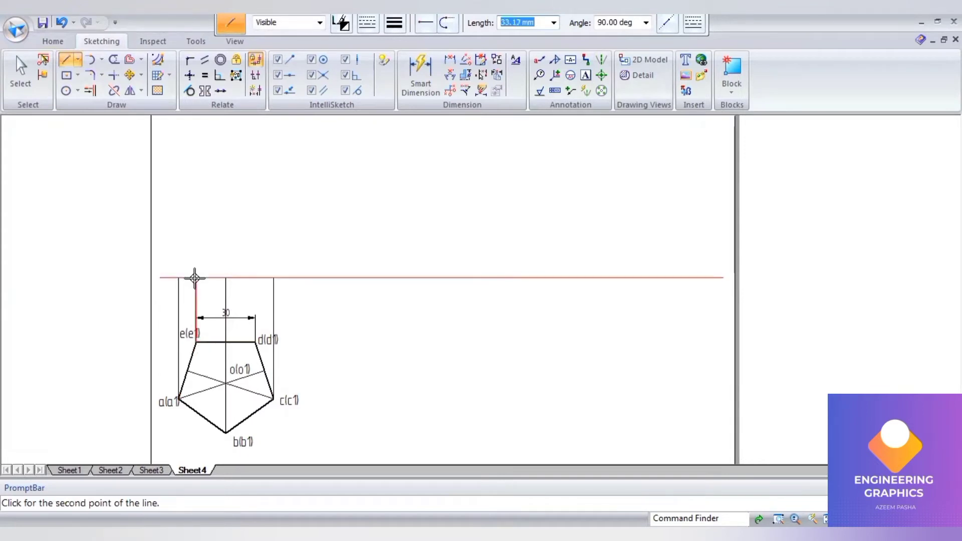
{"action": "left_click", "coordinate": [195, 278]}
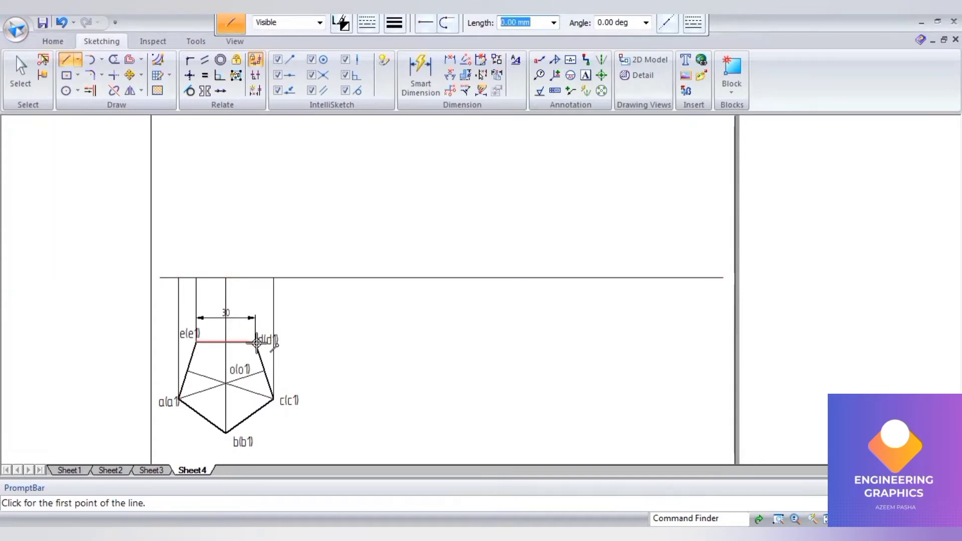
{"action": "left_click", "coordinate": [256, 342]}
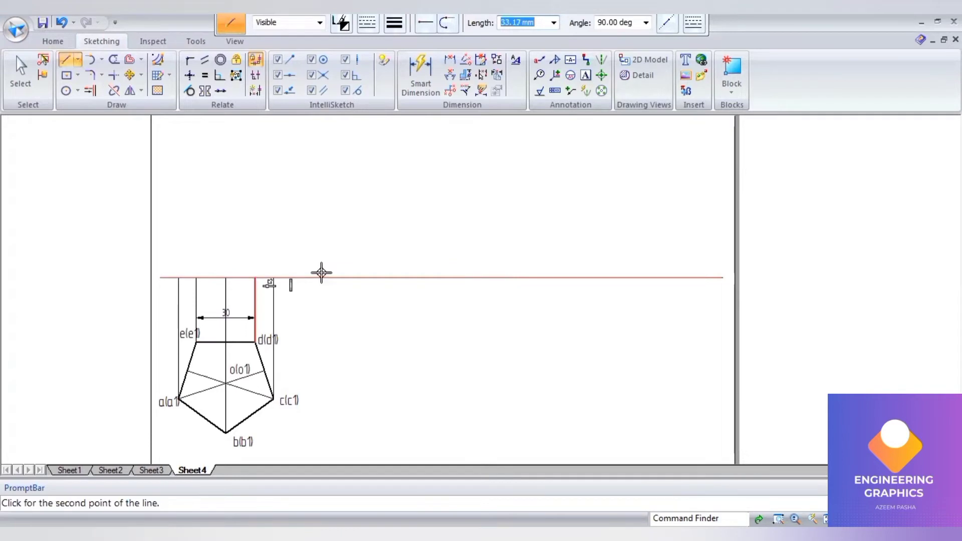
- Finish d's projector and draw a 60 mm dash-dot centre line above the pentagon's centre
{"action": "left_click", "coordinate": [319, 271]}
{"action": "left_click", "coordinate": [368, 22]}
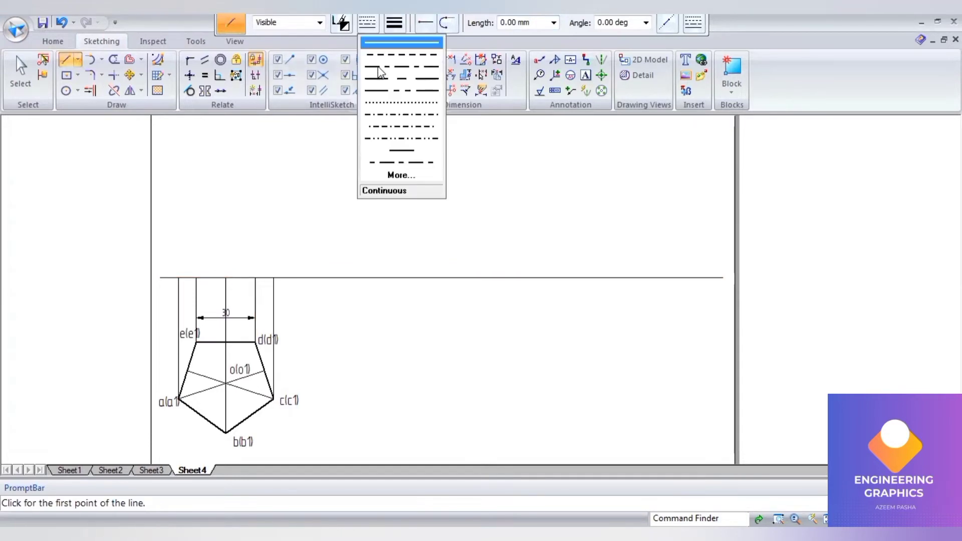
{"action": "left_click", "coordinate": [380, 66]}
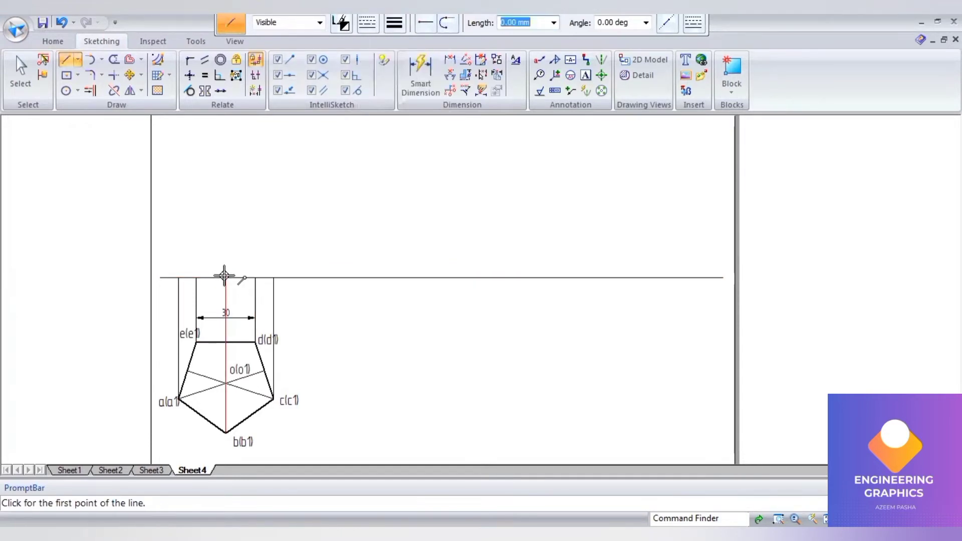
{"action": "left_click", "coordinate": [226, 277]}
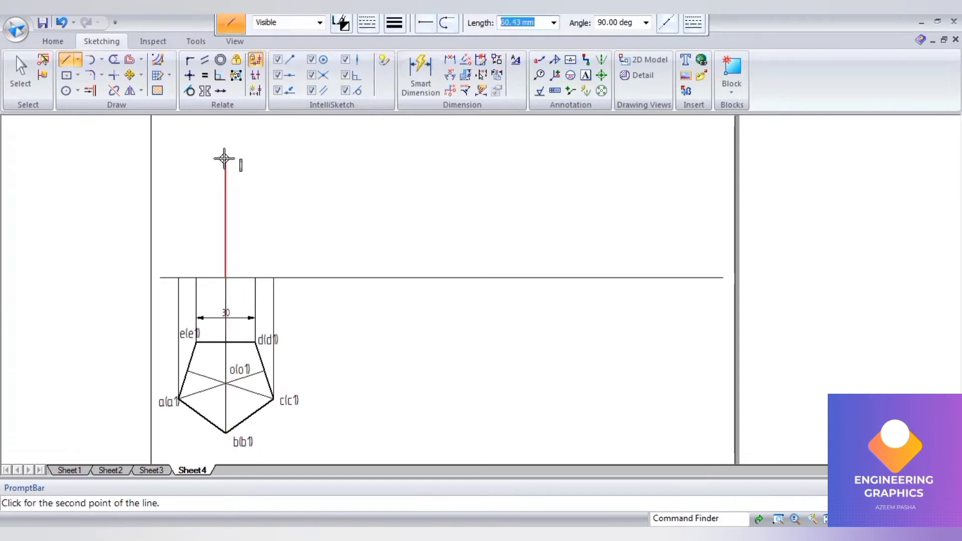
{"action": "type", "text": "6"}
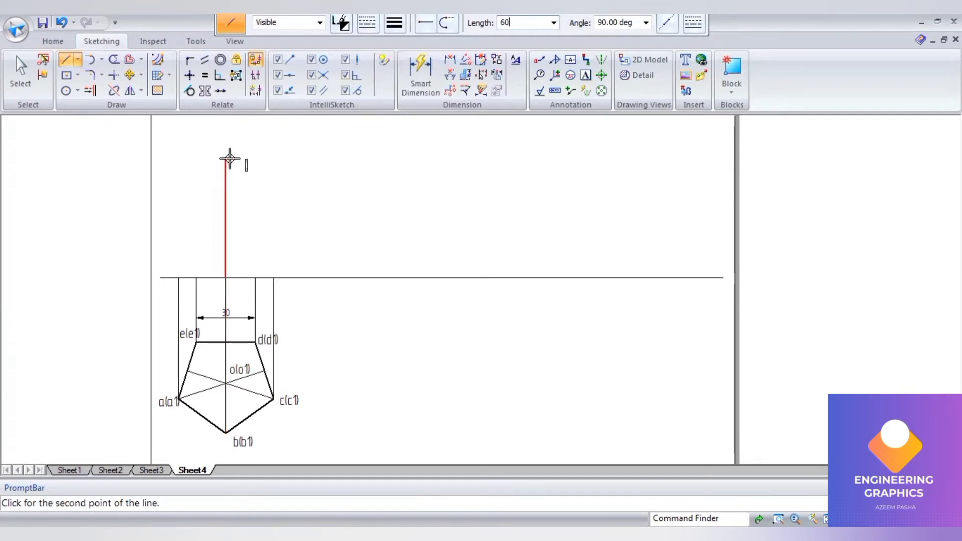
{"action": "type", "text": "0"}
{"action": "key", "text": "Tab"}
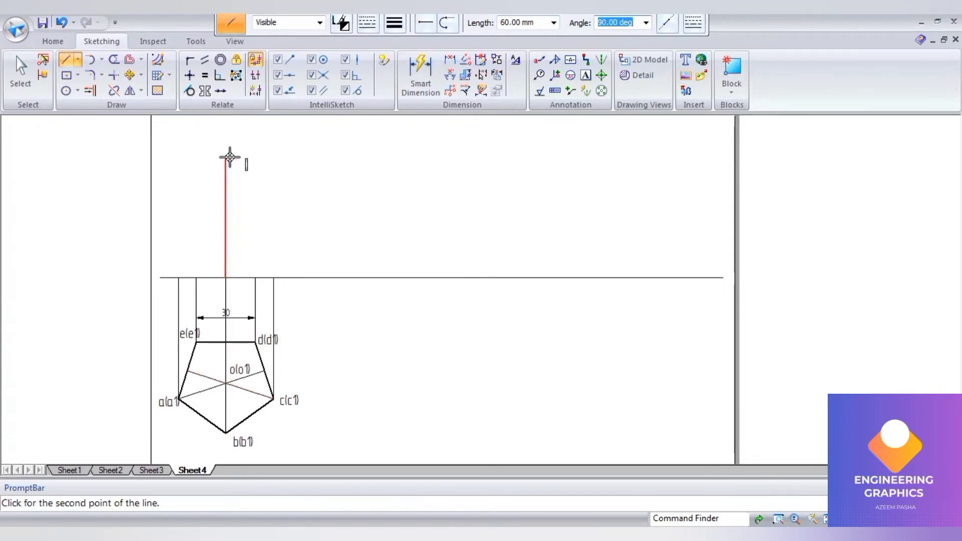
{"action": "left_click", "coordinate": [604, 387]}
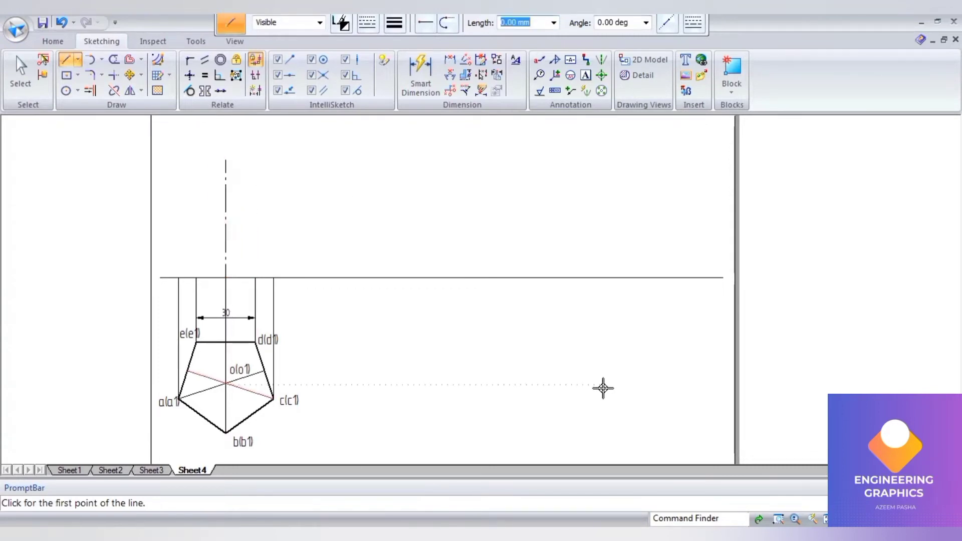
- Draw the 60 mm tall front-view rectangle in continuous 0.50 mm lines on the a and c projectors
{"action": "left_click", "coordinate": [368, 23]}
{"action": "left_click", "coordinate": [396, 23]}
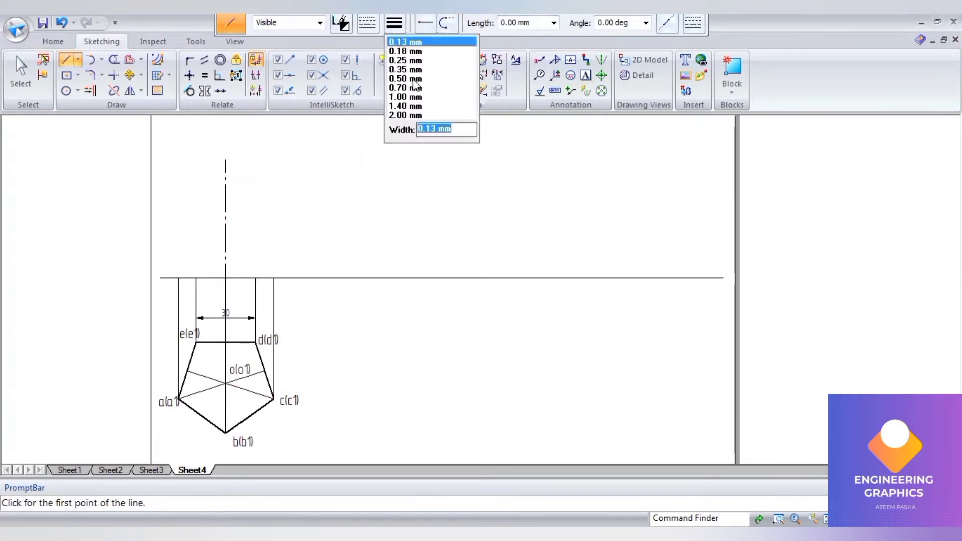
{"action": "left_click", "coordinate": [414, 79]}
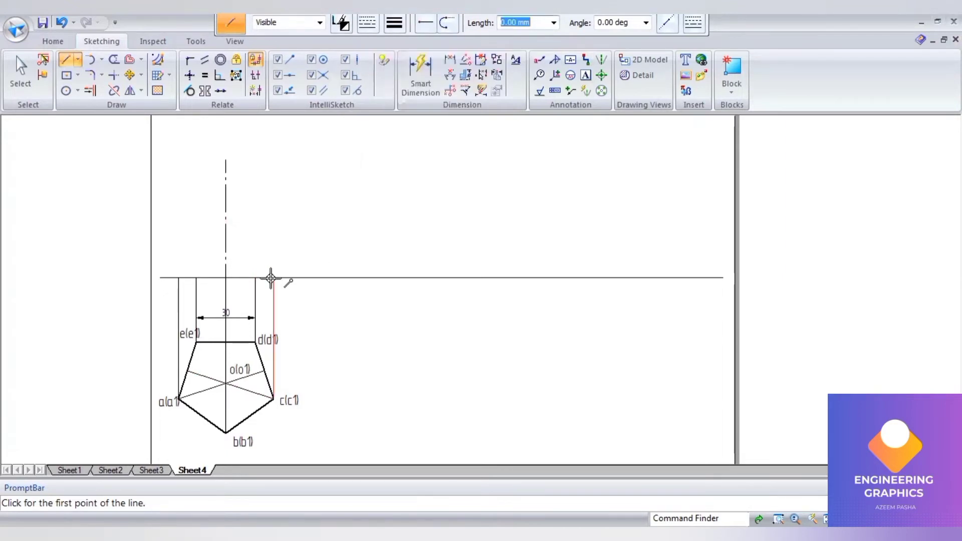
{"action": "left_click", "coordinate": [273, 278]}
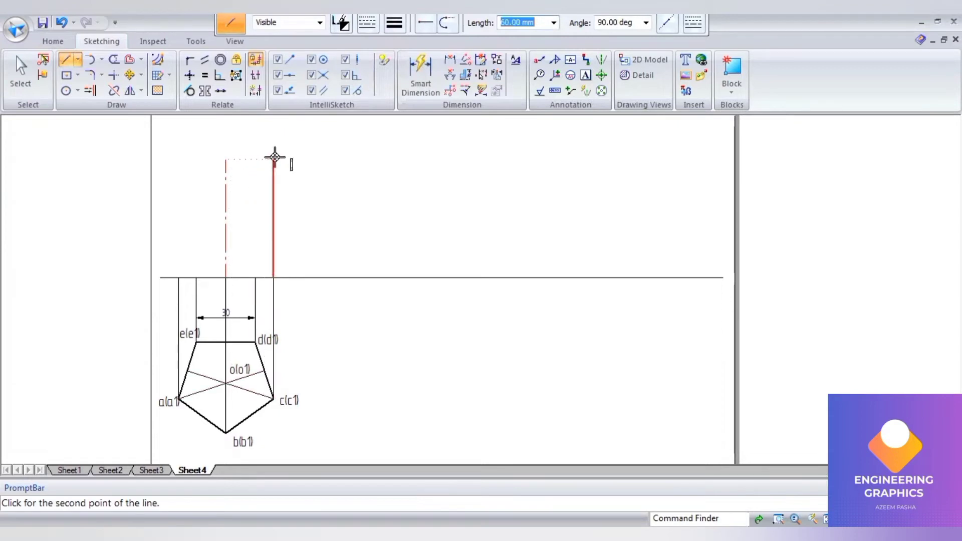
{"action": "left_click", "coordinate": [179, 278]}
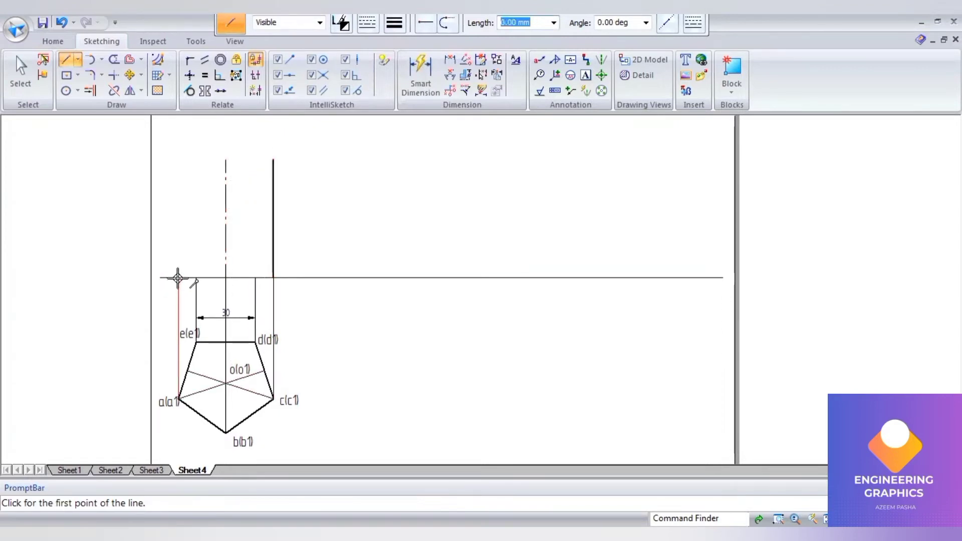
{"action": "left_click", "coordinate": [178, 277]}
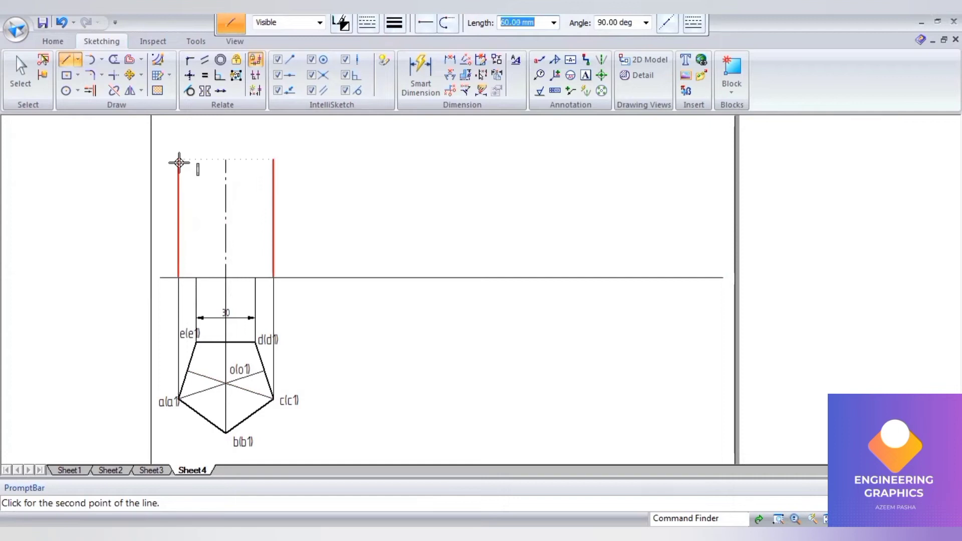
{"action": "left_click", "coordinate": [178, 159]}
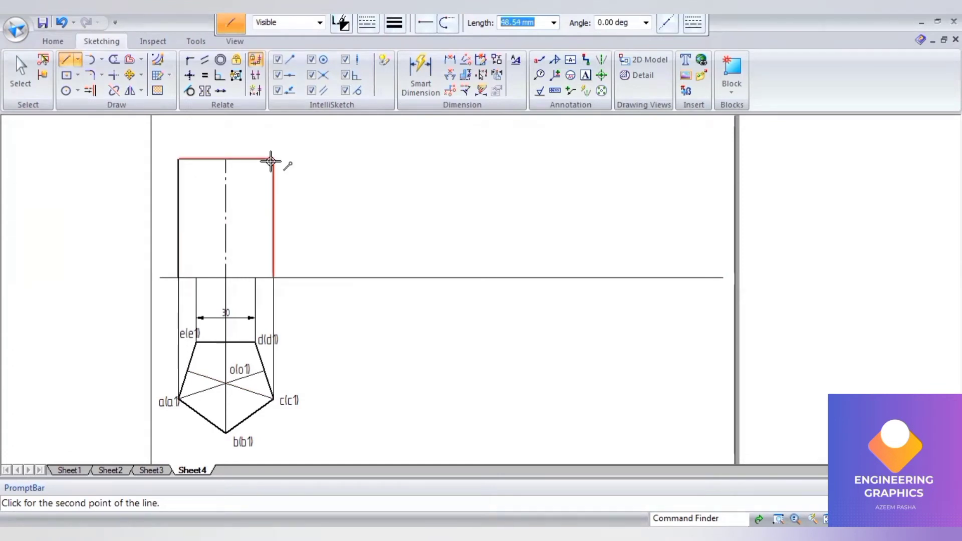
{"action": "left_click", "coordinate": [274, 159]}
{"action": "right_click", "coordinate": [275, 263]}
{"action": "left_click", "coordinate": [274, 277]}
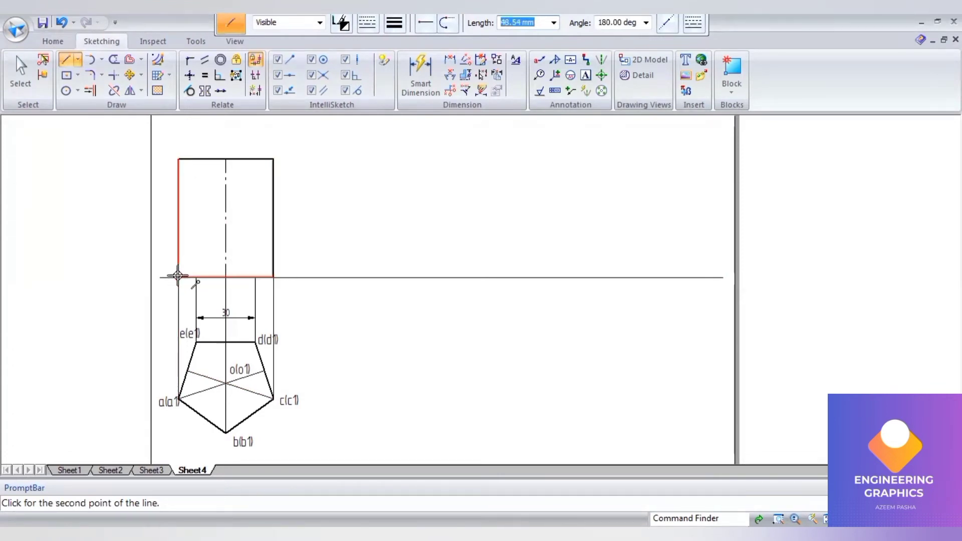
{"action": "left_click", "coordinate": [178, 277]}
{"action": "right_click", "coordinate": [271, 191]}
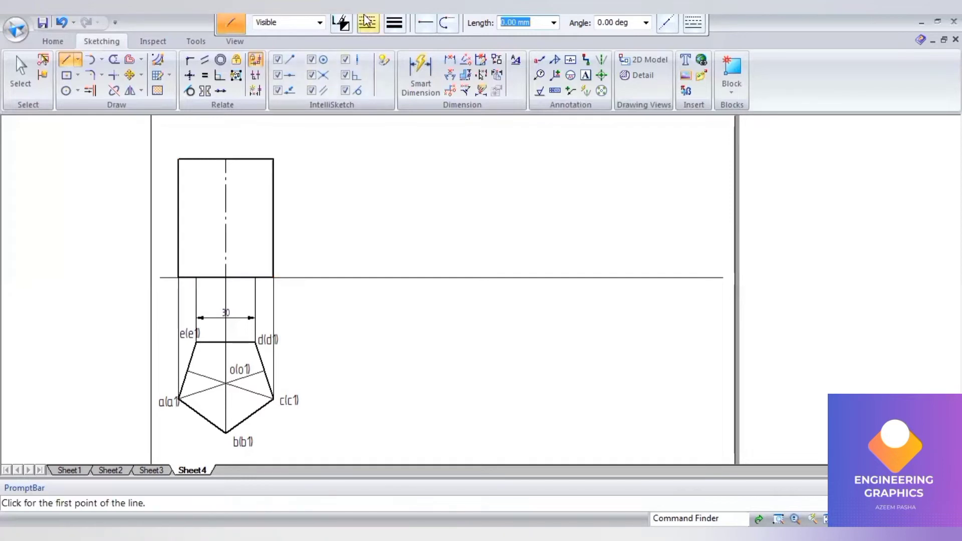
- Add 0.50 mm vertical edge lines above e and d up to the rectangle's top
{"action": "left_click", "coordinate": [368, 22]}
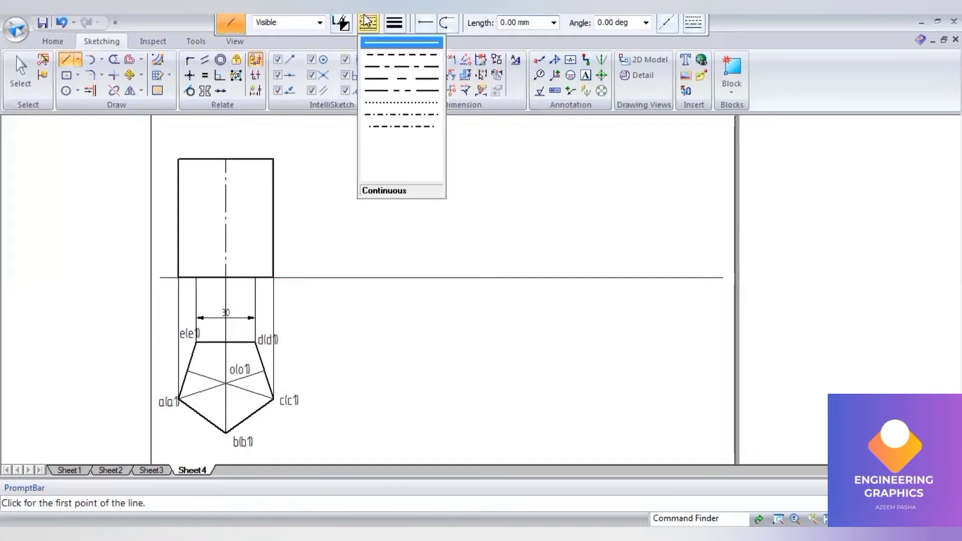
{"action": "left_click", "coordinate": [395, 29]}
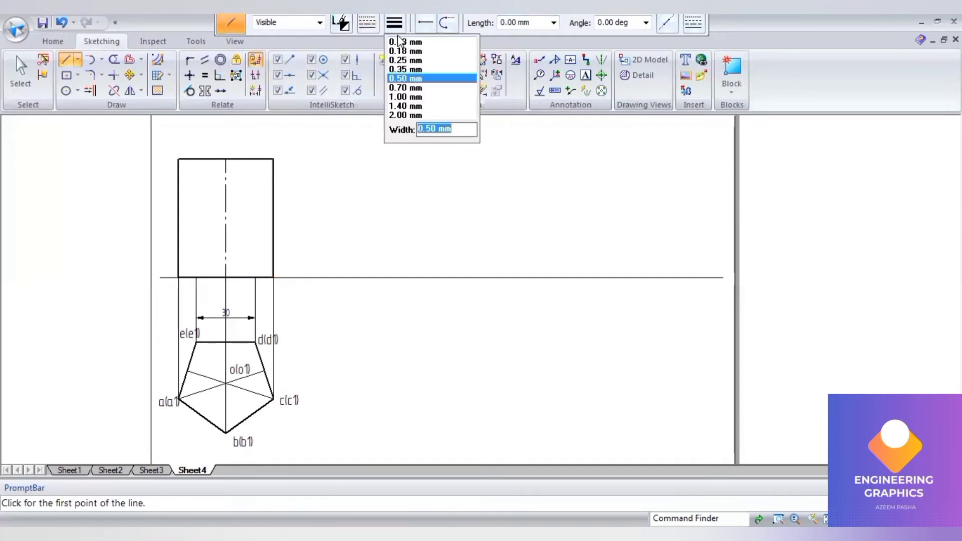
{"action": "left_click", "coordinate": [400, 79]}
{"action": "left_click", "coordinate": [197, 277]}
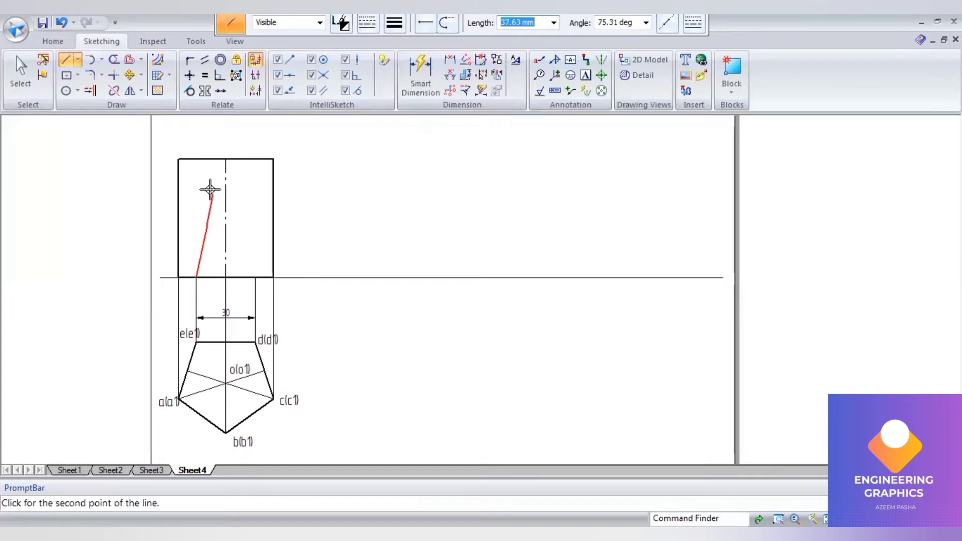
{"action": "left_click", "coordinate": [193, 160]}
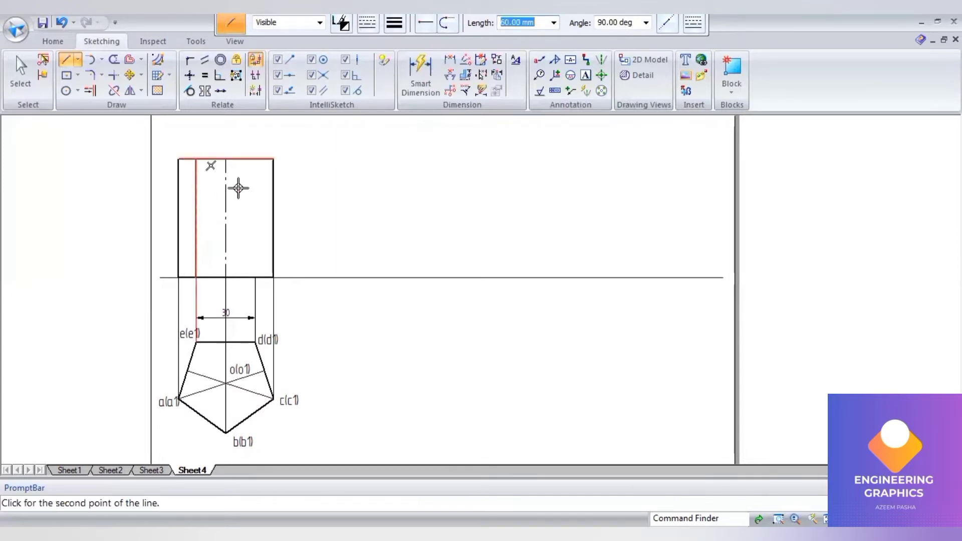
{"action": "left_click", "coordinate": [256, 278]}
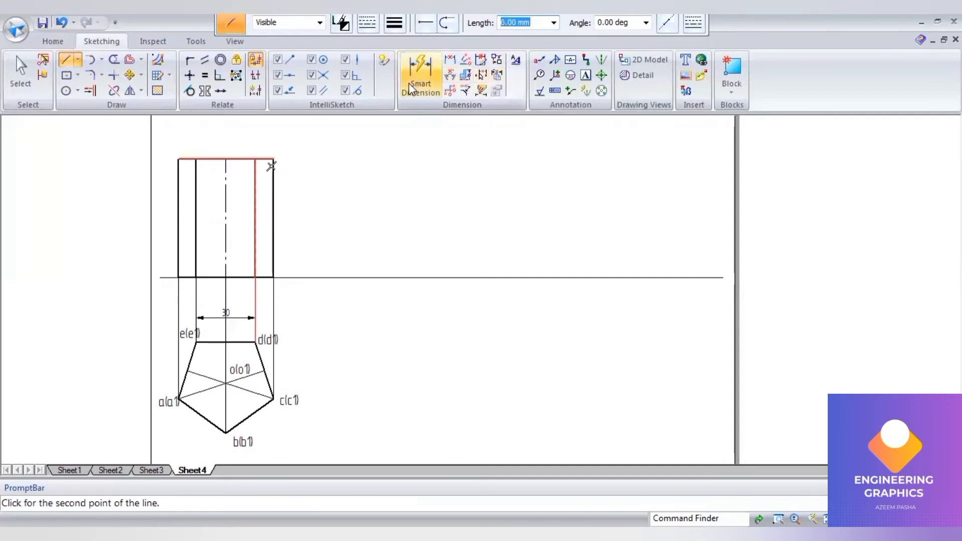
{"action": "left_click", "coordinate": [179, 217]}
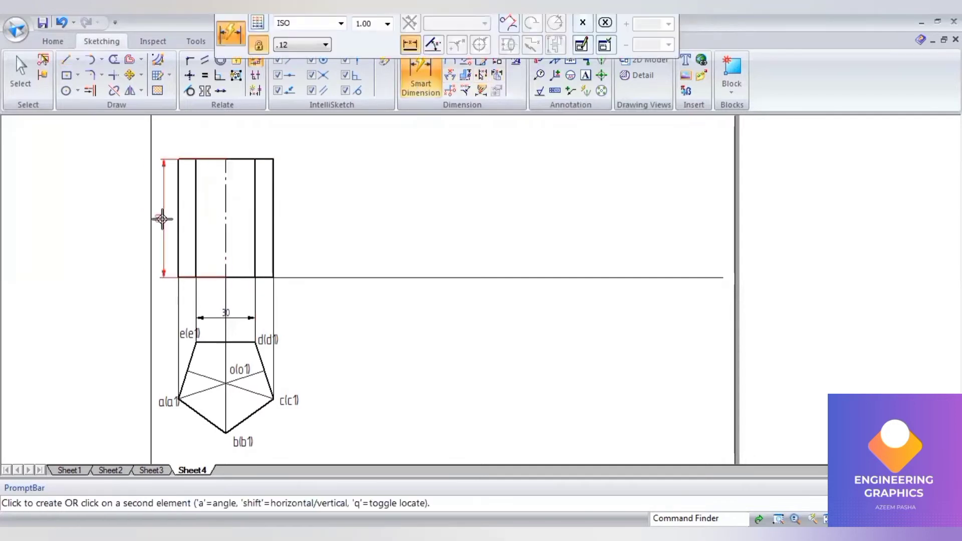
{"action": "left_click", "coordinate": [158, 219]}
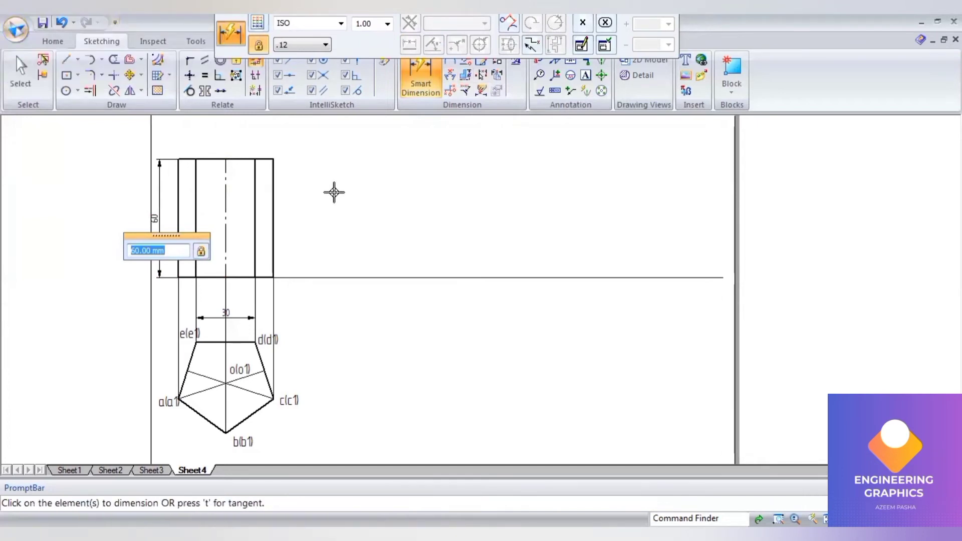
{"action": "key", "text": "alt+Tab"}
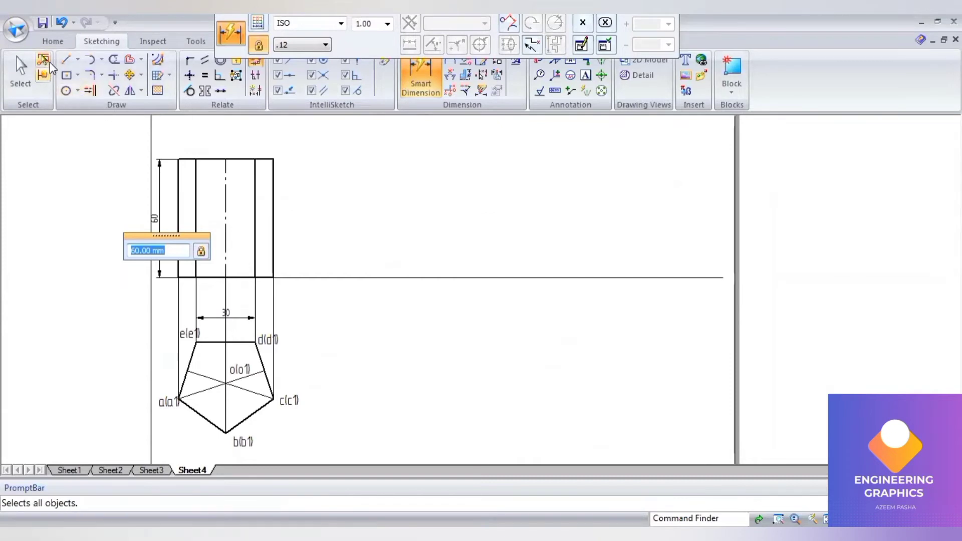
- Draw a dash-dot cutting-plane line at 40° from the axis, 30 mm up, past the right edge
{"action": "left_click", "coordinate": [62, 59]}
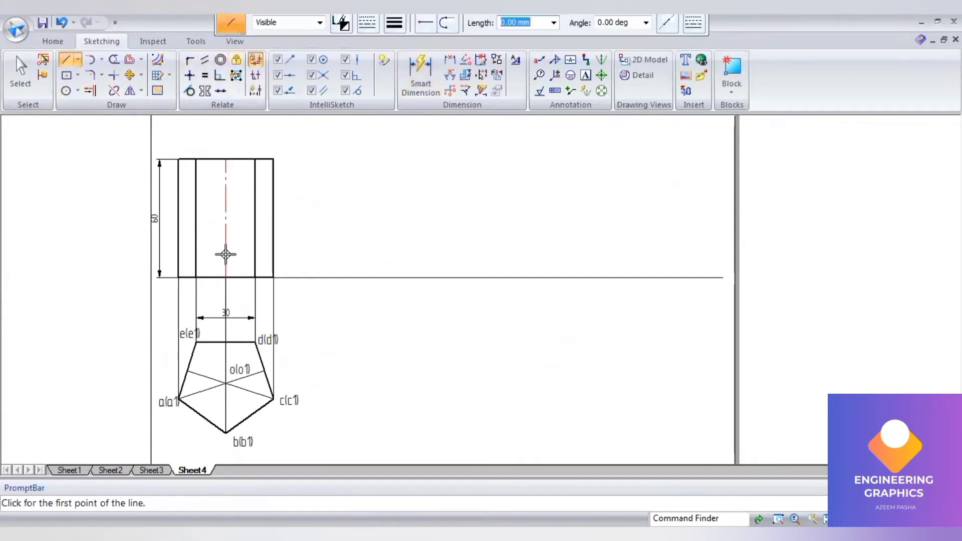
{"action": "left_click", "coordinate": [225, 277]}
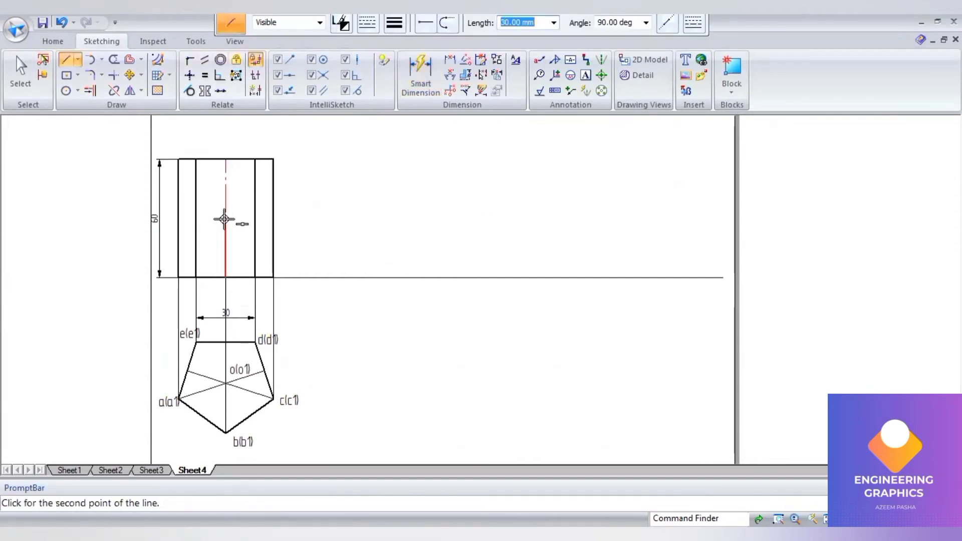
{"action": "type", "text": "30"}
{"action": "key", "text": "Tab"}
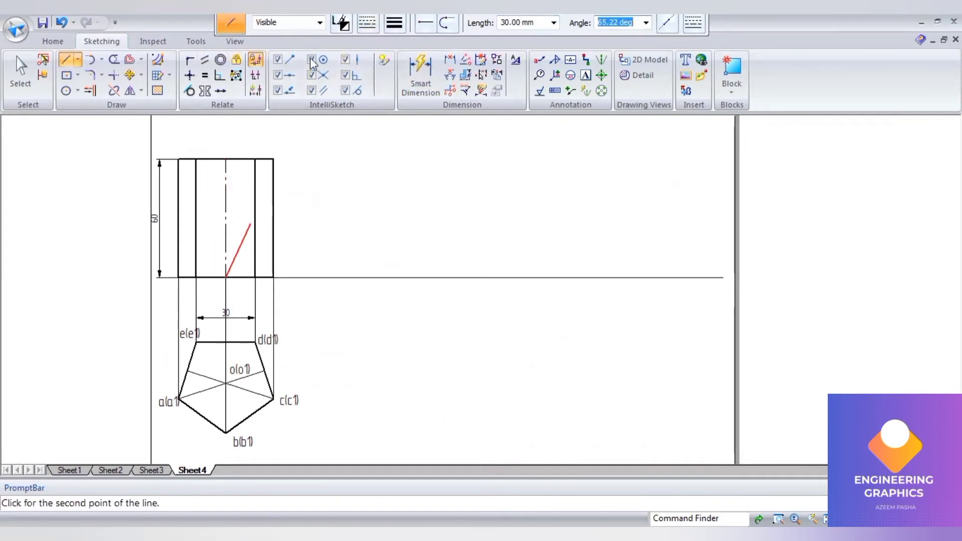
{"action": "left_click", "coordinate": [371, 22]}
{"action": "left_click", "coordinate": [370, 71]}
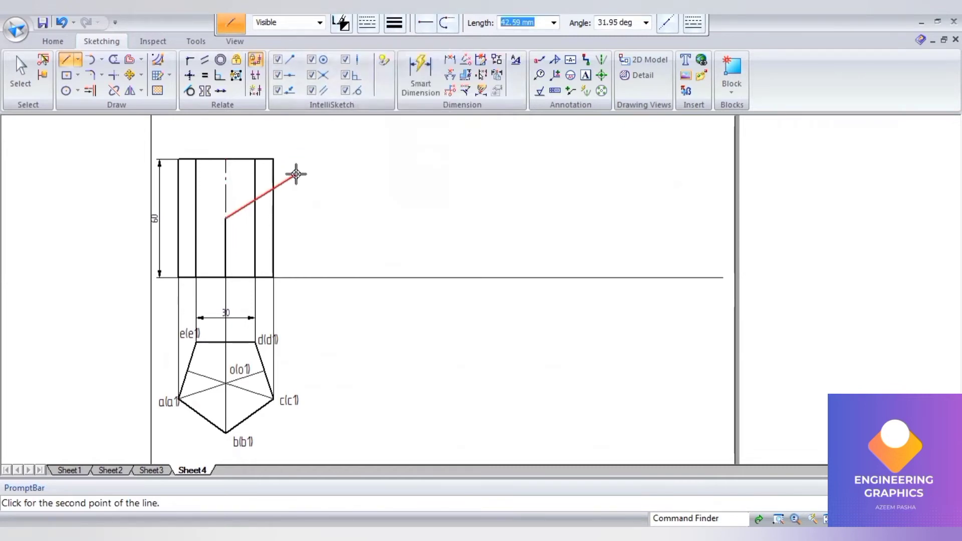
{"action": "left_click", "coordinate": [614, 22]}
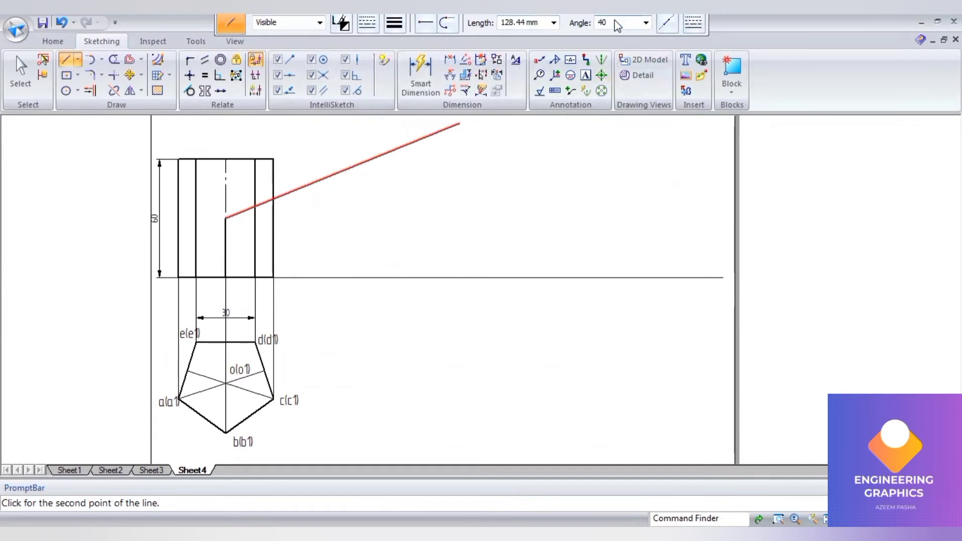
{"action": "key", "text": "Tab"}
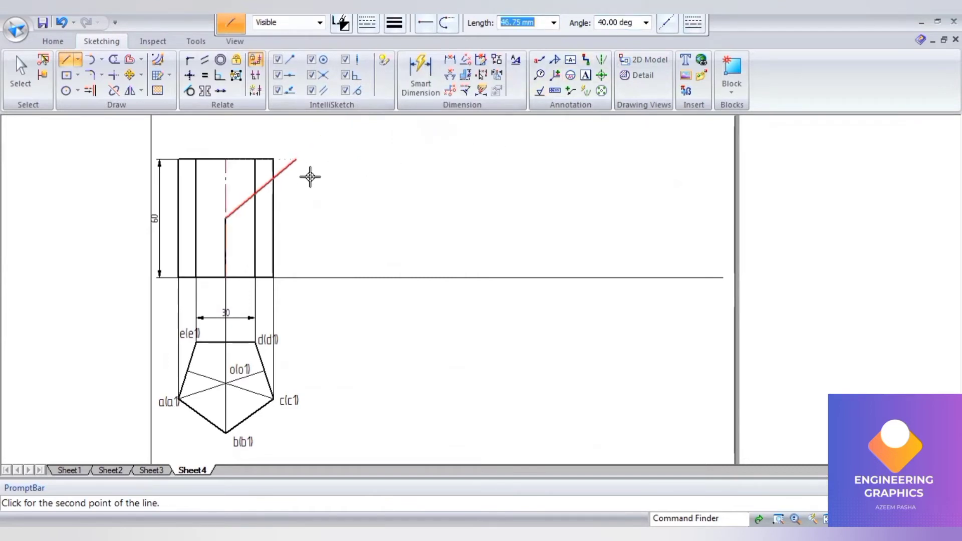
{"action": "left_click", "coordinate": [311, 175]}
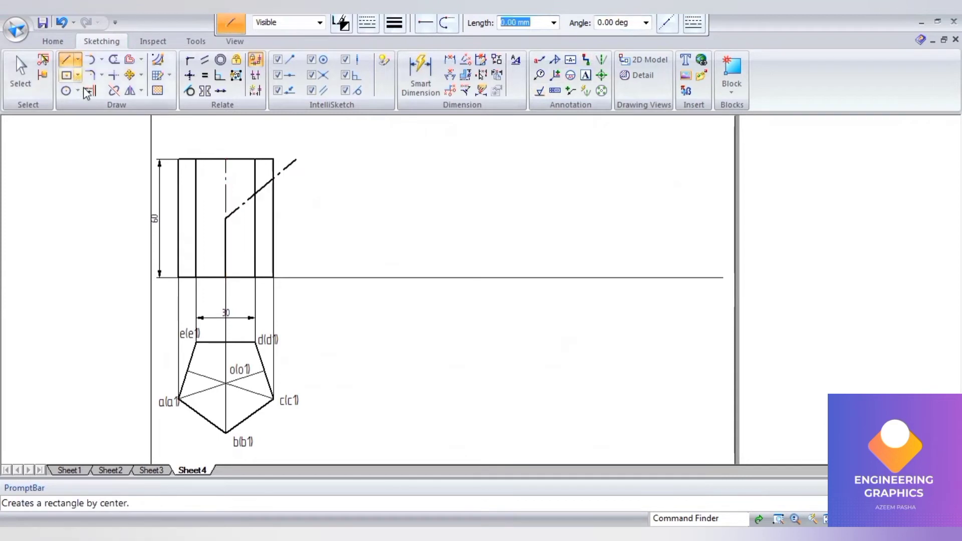
- Extend the cutting line to the left edge and split the left edge and next vertical line there
{"action": "left_click", "coordinate": [89, 91]}
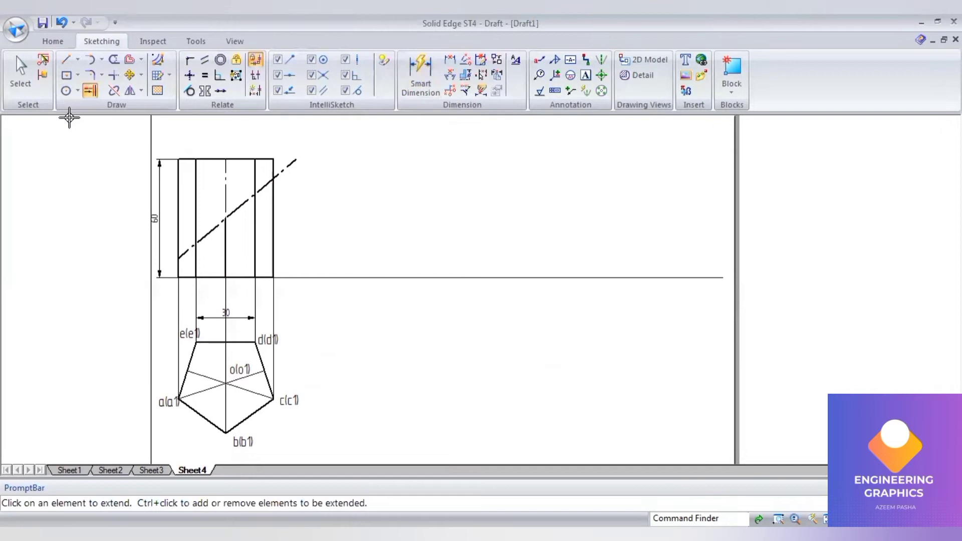
{"action": "left_click", "coordinate": [114, 91]}
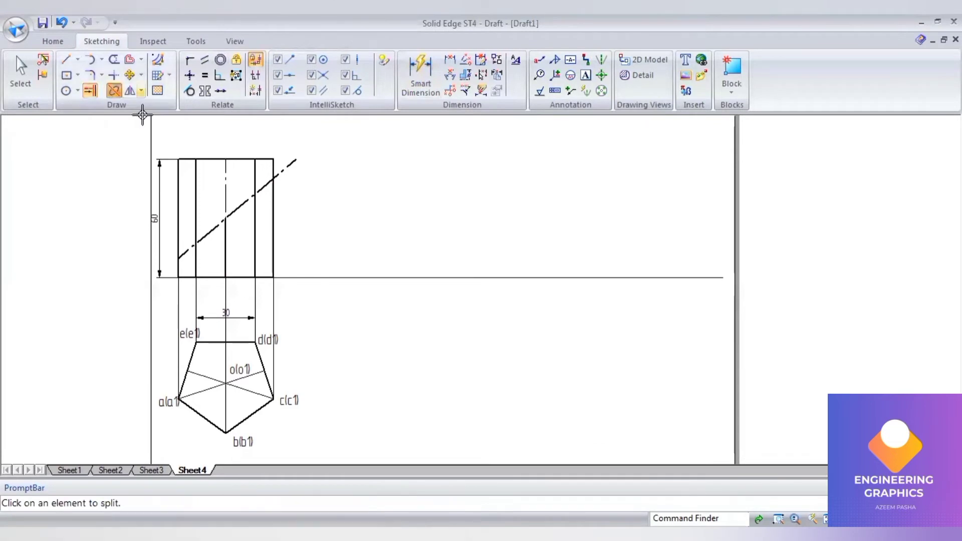
{"action": "left_click", "coordinate": [179, 197]}
{"action": "left_click", "coordinate": [179, 259]}
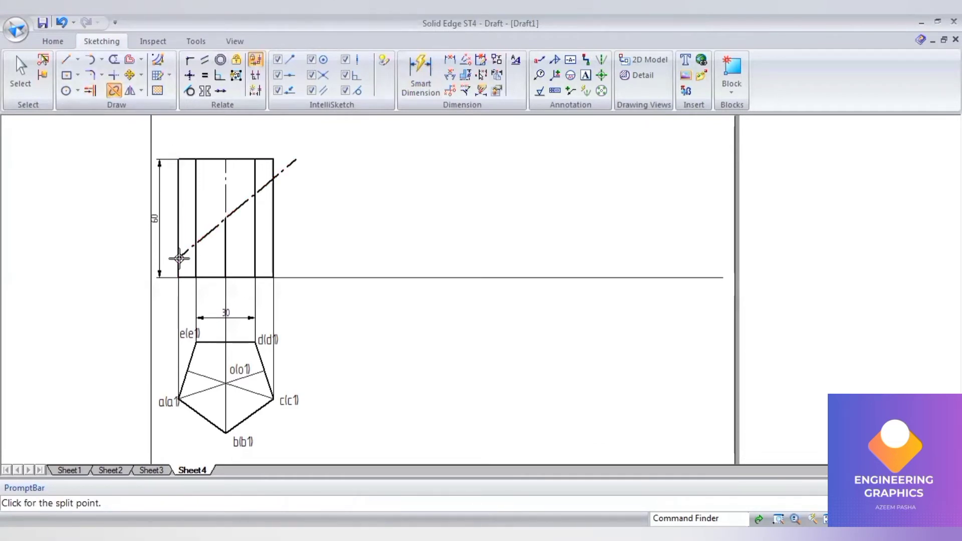
{"action": "left_click", "coordinate": [196, 233]}
{"action": "left_click", "coordinate": [196, 244]}
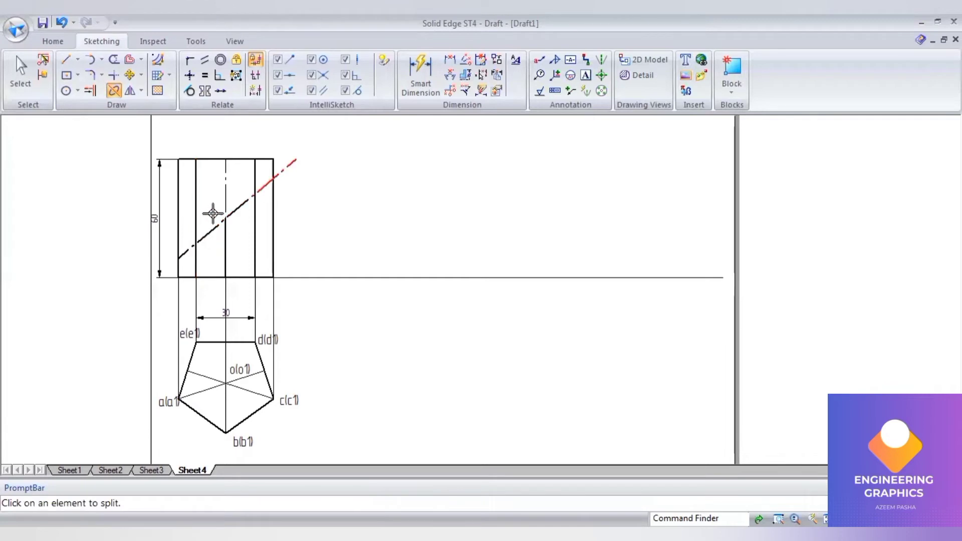
- Split the centre line and the prism's right edge where the cutting plane crosses them
{"action": "left_click", "coordinate": [223, 211]}
{"action": "left_click", "coordinate": [225, 218]}
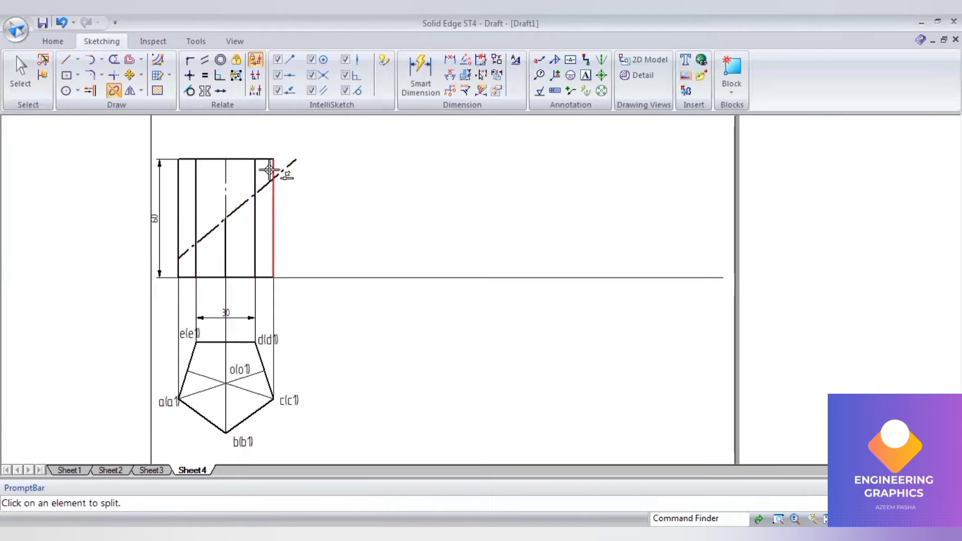
{"action": "left_click", "coordinate": [274, 176]}
{"action": "left_click", "coordinate": [274, 177]}
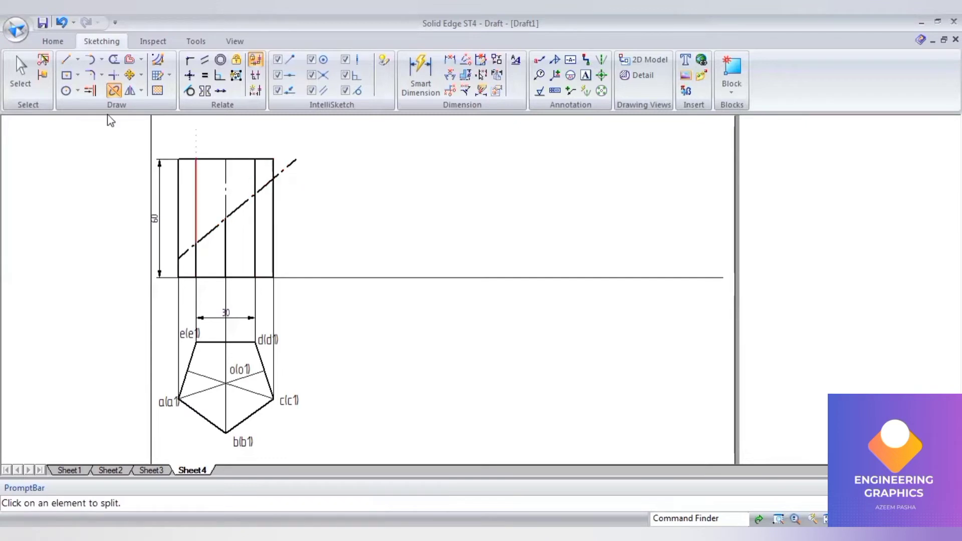
{"action": "left_click", "coordinate": [25, 83]}
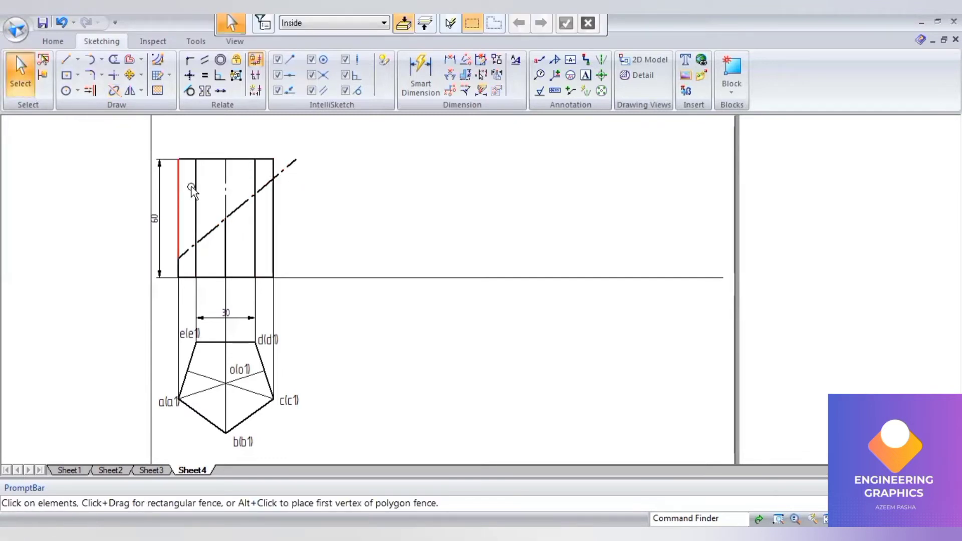
- Set the front-view lines above the cut to 0.13 mm width and make the cutting-plane line thick
{"action": "left_click_drag", "start_coordinate": [155, 283], "coordinate": [228, 155]}
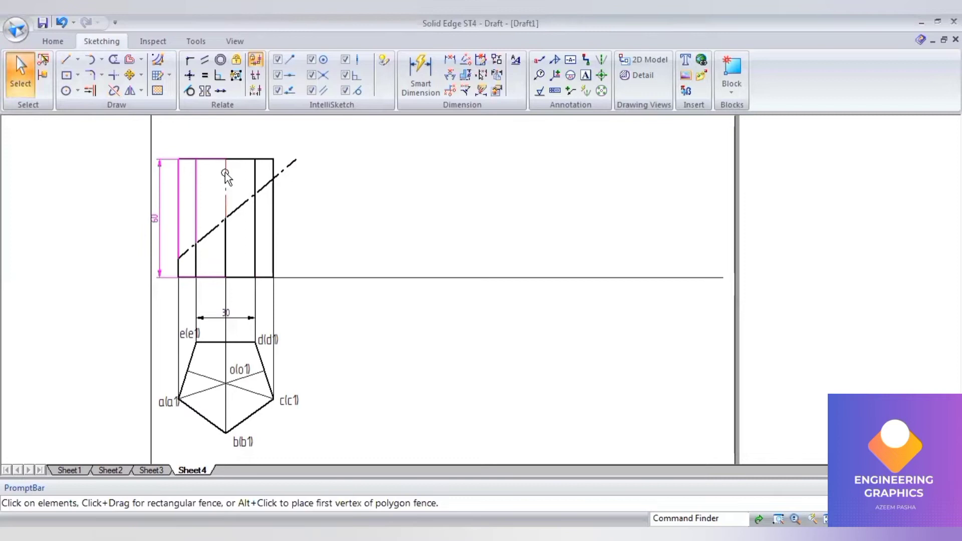
{"action": "left_click", "coordinate": [241, 159], "text": "ctrl"}
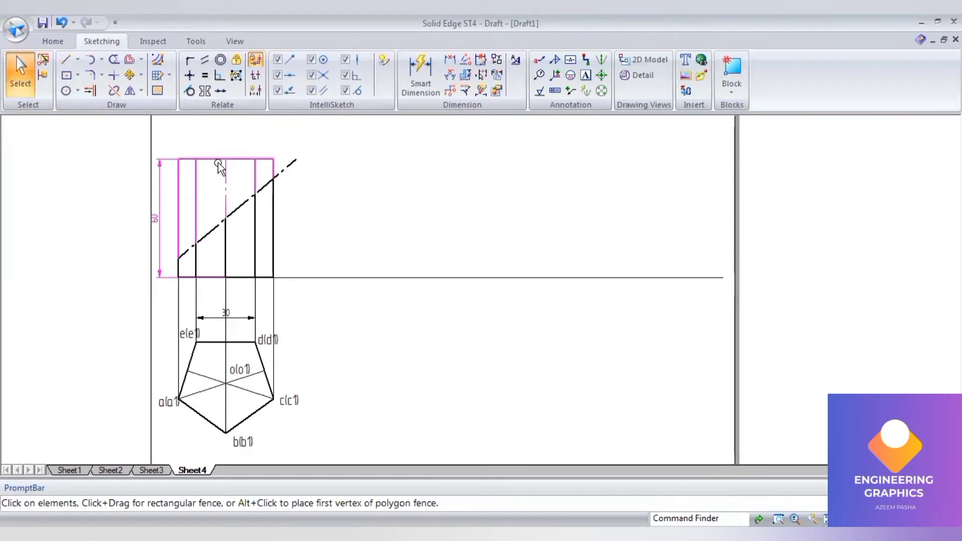
{"action": "left_click", "coordinate": [325, 177]}
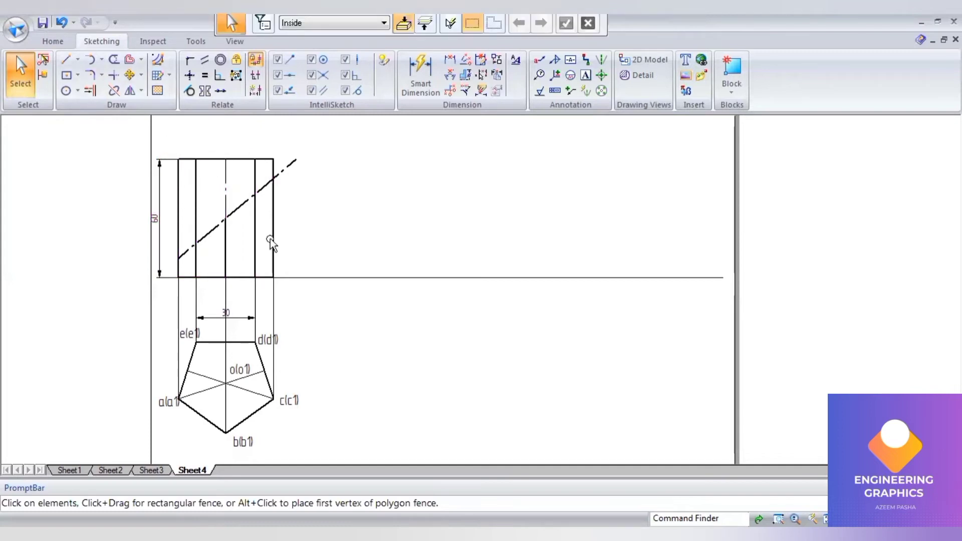
{"action": "left_click_drag", "start_coordinate": [170, 140], "coordinate": [297, 260]}
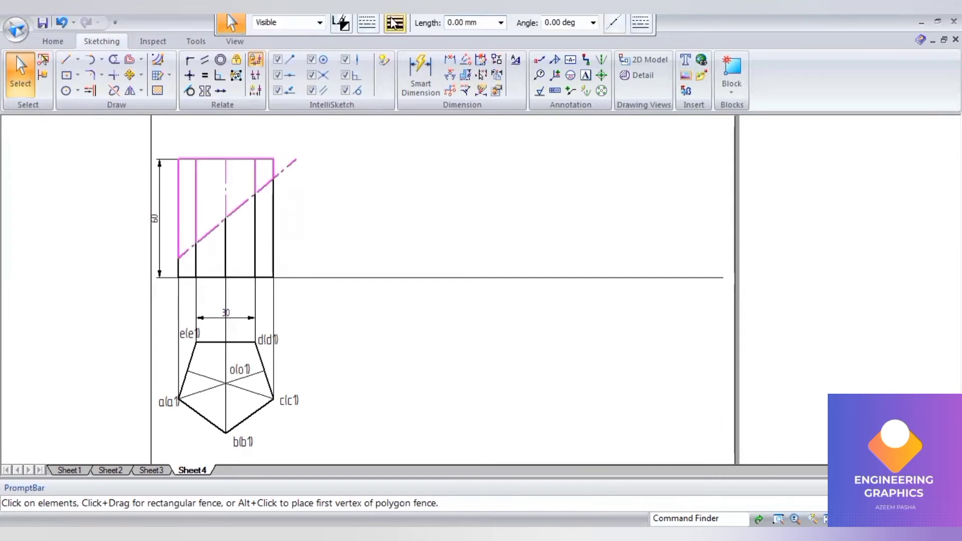
{"action": "left_click", "coordinate": [393, 23]}
{"action": "left_click", "coordinate": [400, 42]}
{"action": "key", "text": "Escape"}
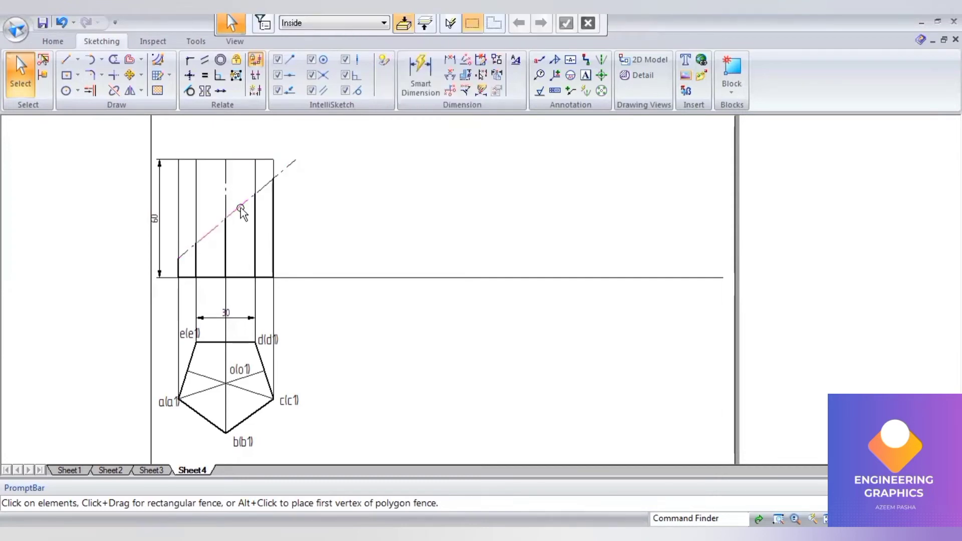
{"action": "left_click", "coordinate": [394, 22]}
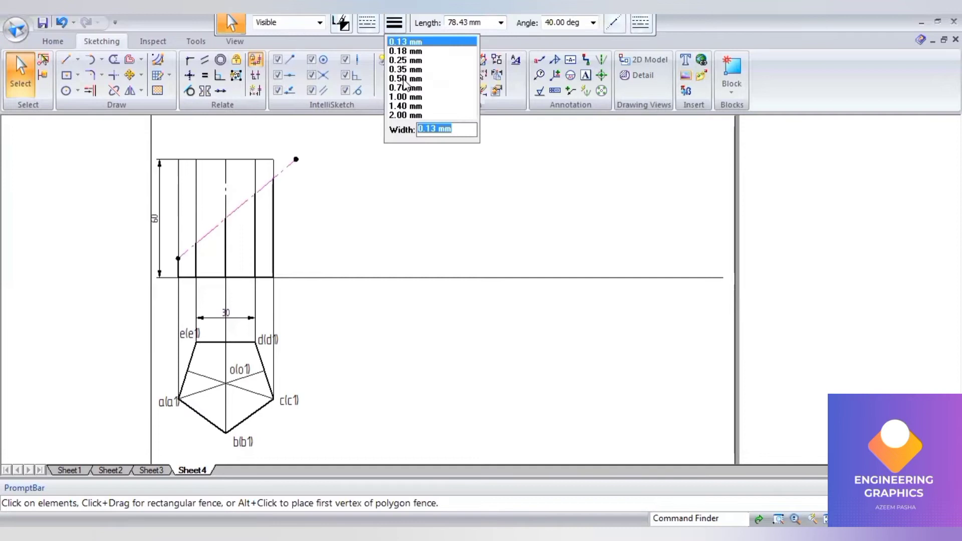
{"action": "left_click", "coordinate": [361, 203]}
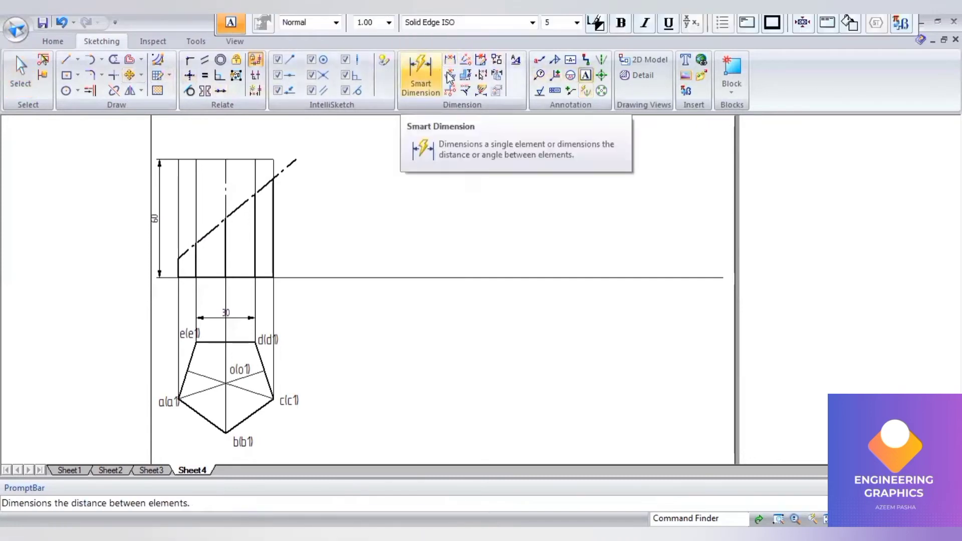
- Dimension the 40° angle between the cutting-plane line and the base line
{"action": "left_click", "coordinate": [203, 239]}
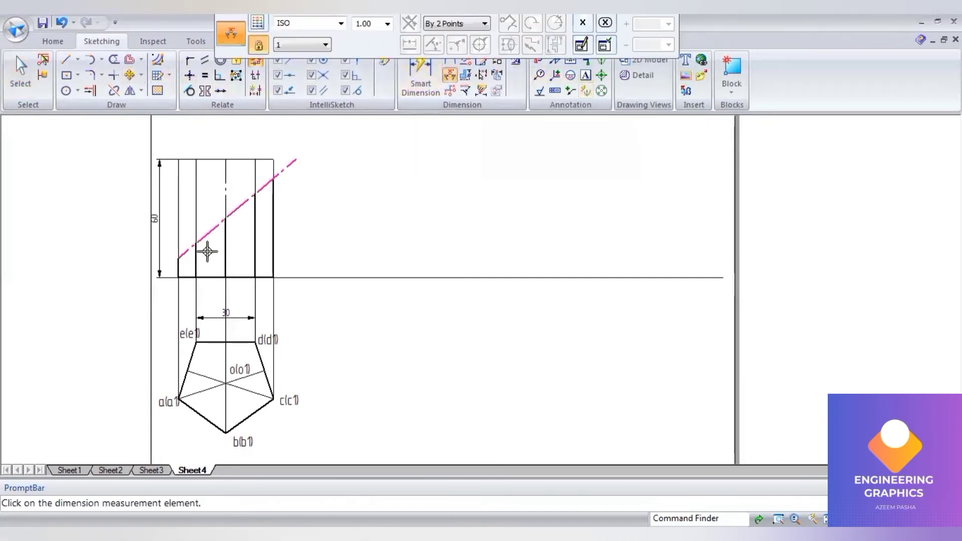
{"action": "left_click", "coordinate": [206, 276]}
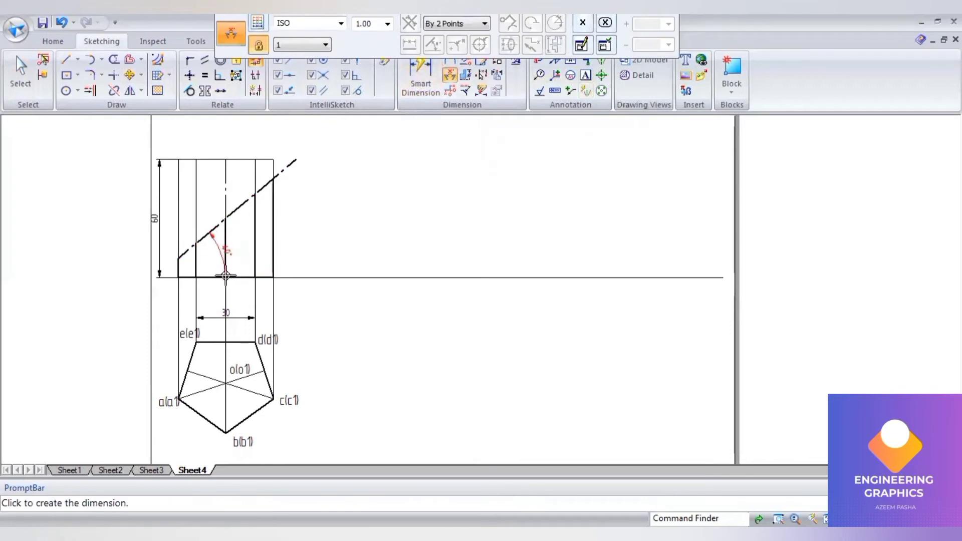
{"action": "left_click", "coordinate": [312, 258]}
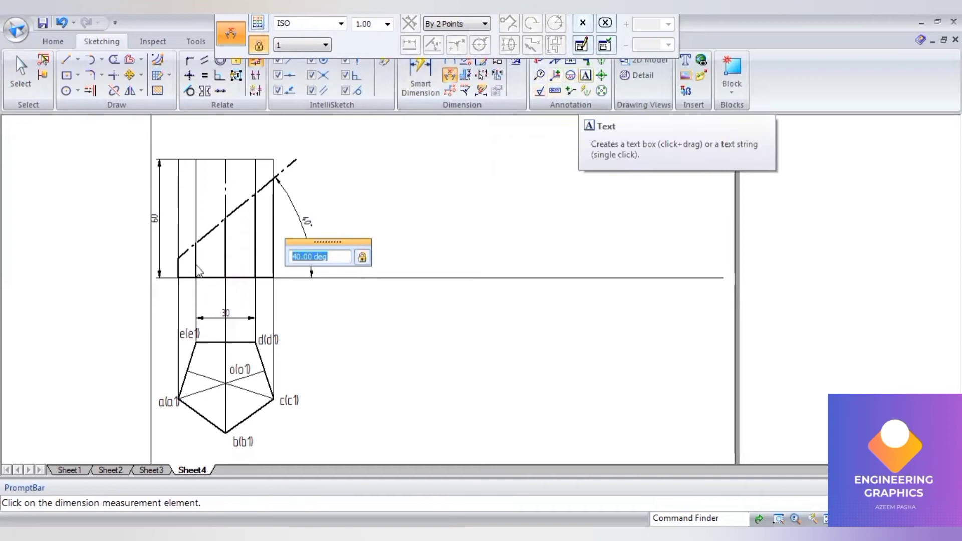
- Label cut point 1, extend a vertical projector down to edge a–b, and place label 2 there
{"action": "left_click", "coordinate": [167, 246]}
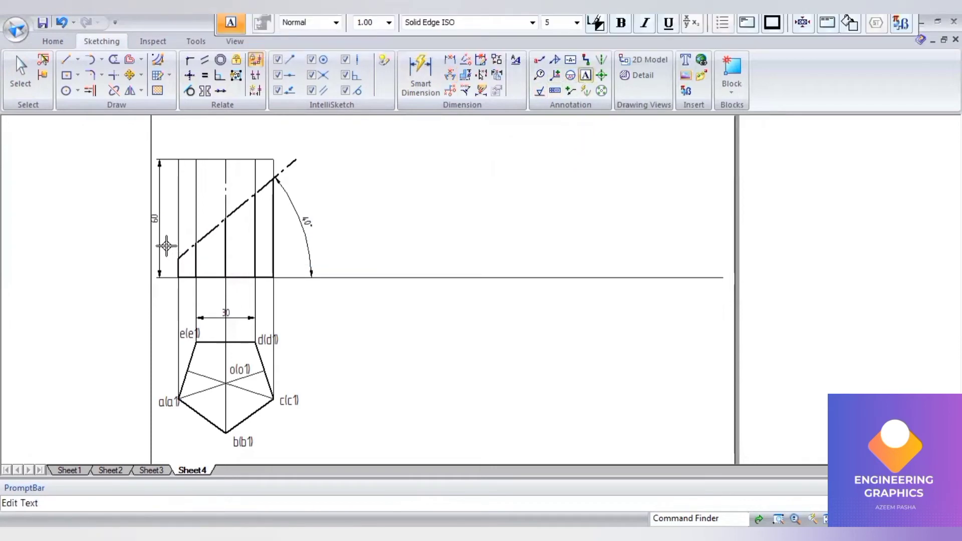
{"action": "type", "text": "1"}
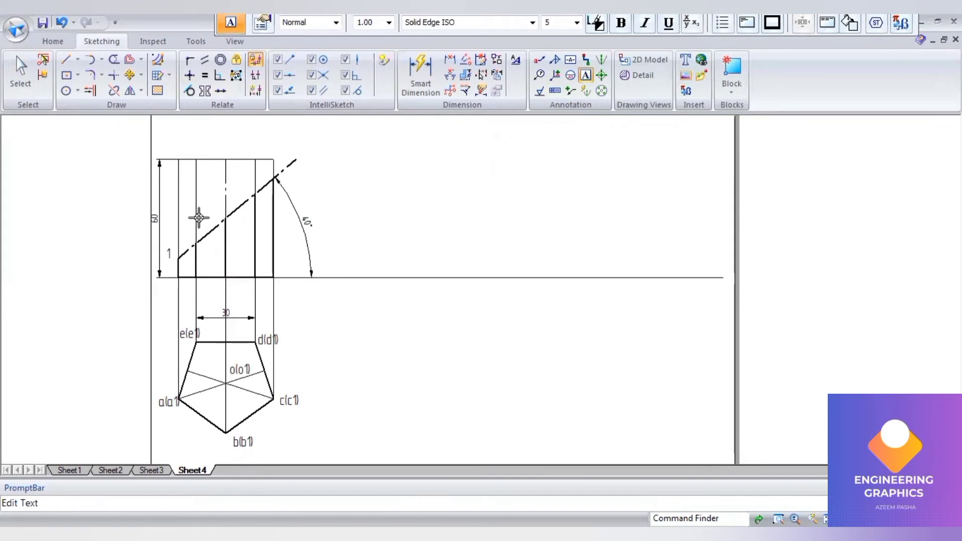
{"action": "left_click", "coordinate": [90, 91]}
{"action": "left_click_drag", "start_coordinate": [196, 299], "coordinate": [198, 395]}
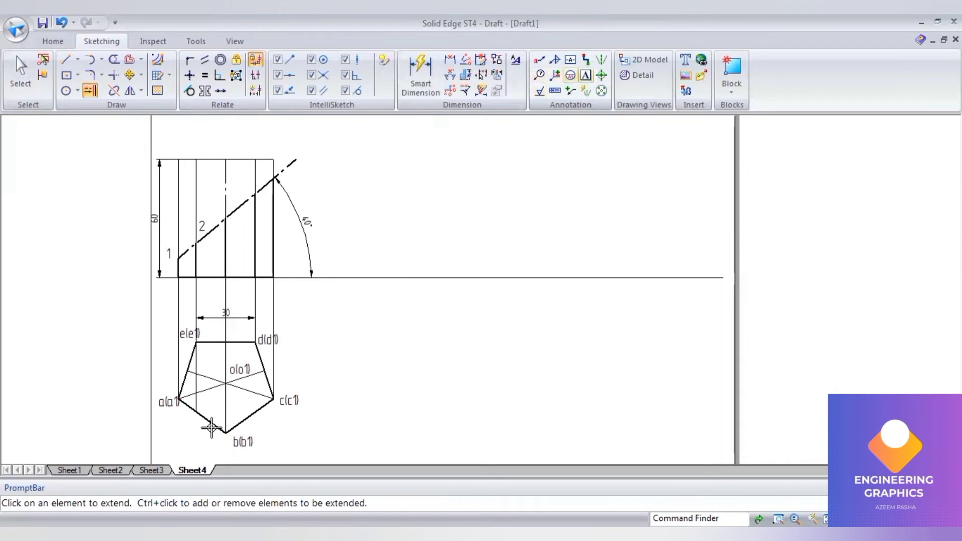
{"action": "left_click", "coordinate": [224, 437]}
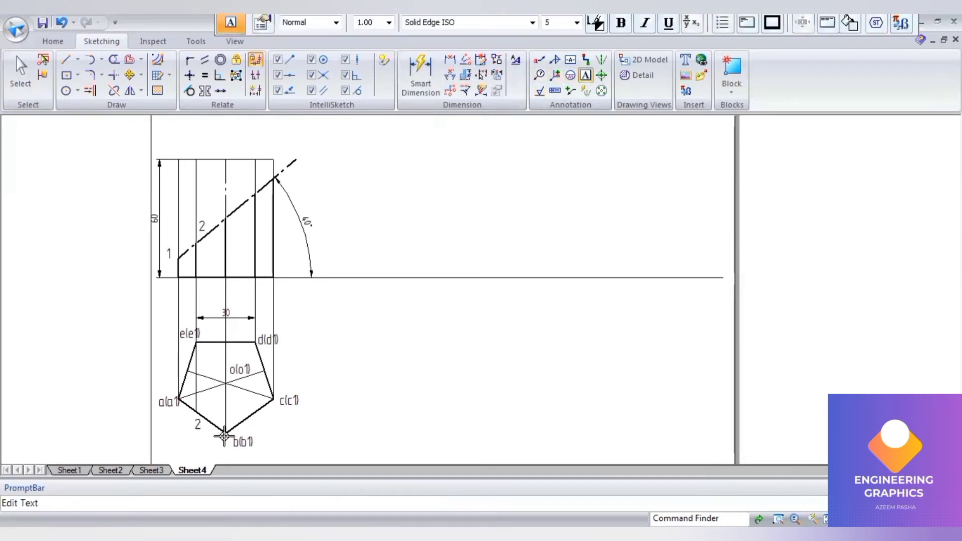
{"action": "left_click", "coordinate": [224, 437]}
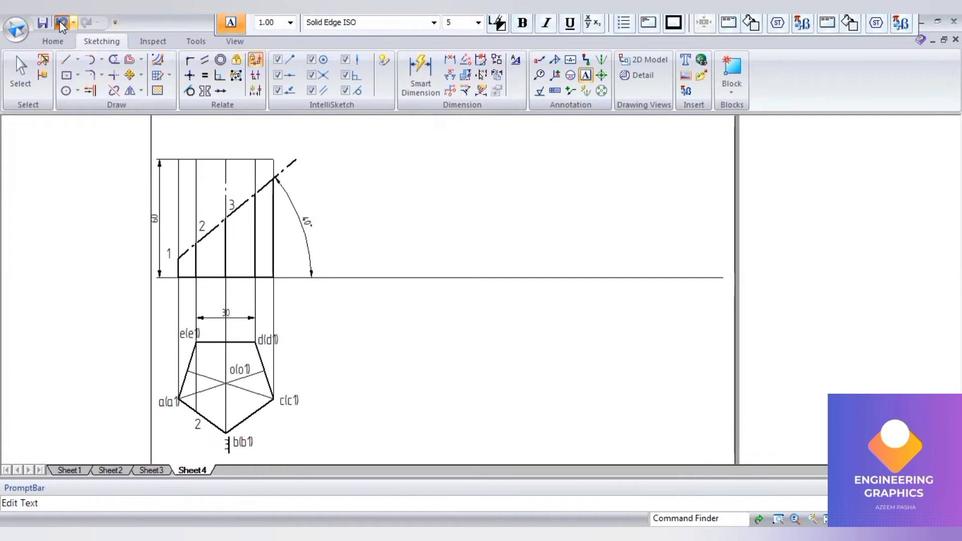
- Undo the latest labels and label the front view's middle edge 2
{"action": "left_click", "coordinate": [59, 20]}
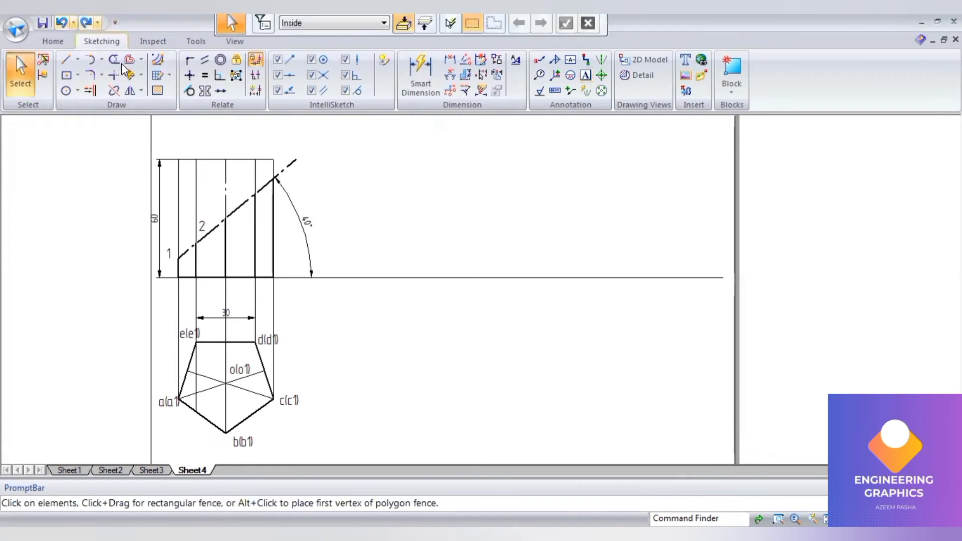
{"action": "left_click", "coordinate": [204, 226]}
{"action": "type", "text": "2"}
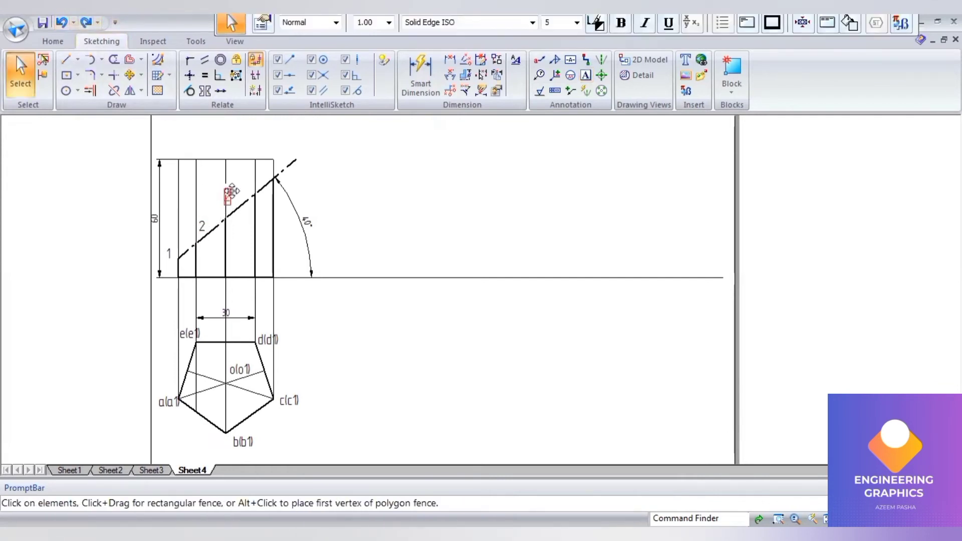
{"action": "left_click_drag", "start_coordinate": [232, 191], "coordinate": [232, 193]}
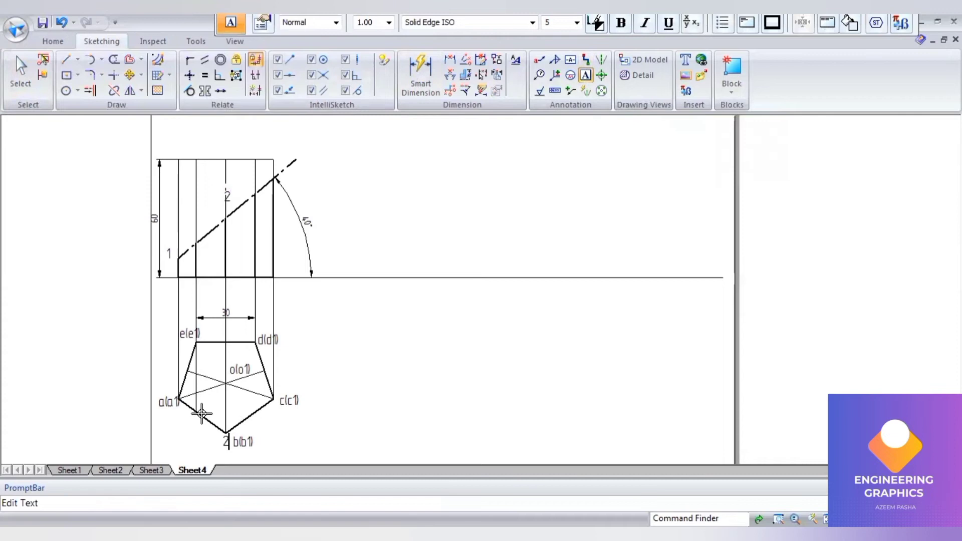
{"action": "type", "text": "2"}
- Label corners a(a1) and c(c1) in the top view as 1 and 3
{"action": "left_click", "coordinate": [173, 403]}
{"action": "type", "text": "1"}
{"action": "left_click", "coordinate": [275, 404]}
{"action": "type", "text": "3"}
- Add label 4 at the cut, a '45' label near corner d(d1), and label 5 on the front view
{"action": "left_click", "coordinate": [262, 171]}
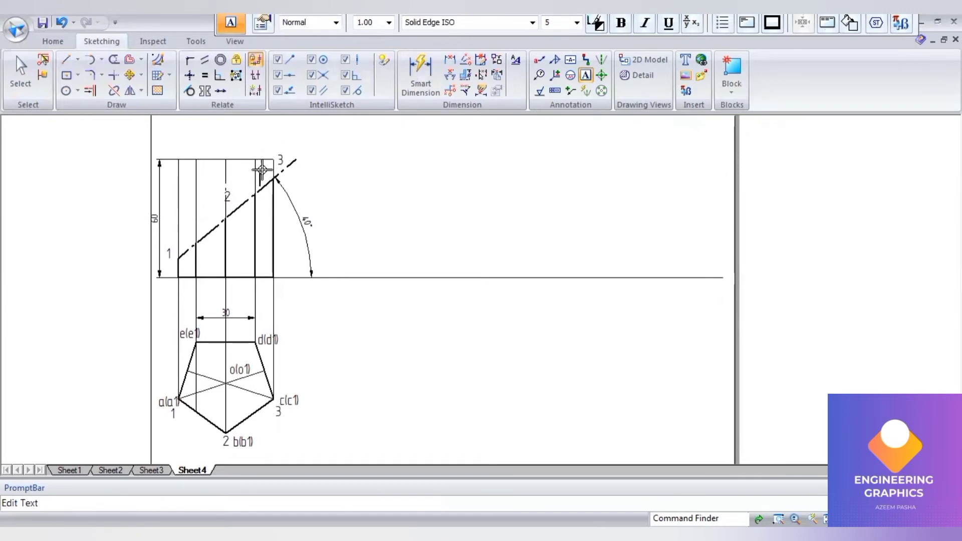
{"action": "type", "text": "4"}
{"action": "left_click", "coordinate": [259, 315]}
{"action": "type", "text": "4"}
{"action": "type", "text": "5"}
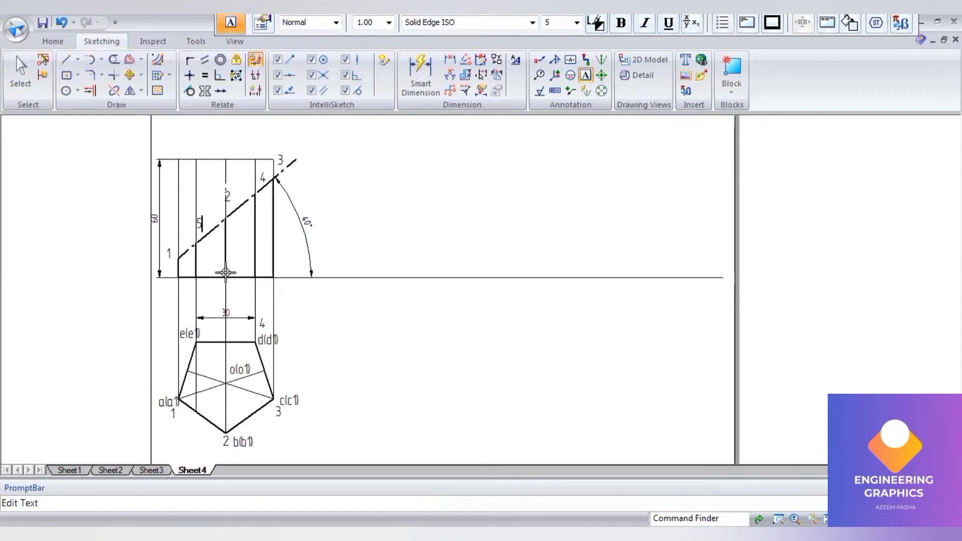
{"action": "left_click", "coordinate": [205, 319]}
{"action": "type", "text": "5"}
- Draw a 0.13 mm horizontal line from point 3 to the right and make it continuous
{"action": "left_click", "coordinate": [66, 60]}
{"action": "left_click", "coordinate": [390, 21]}
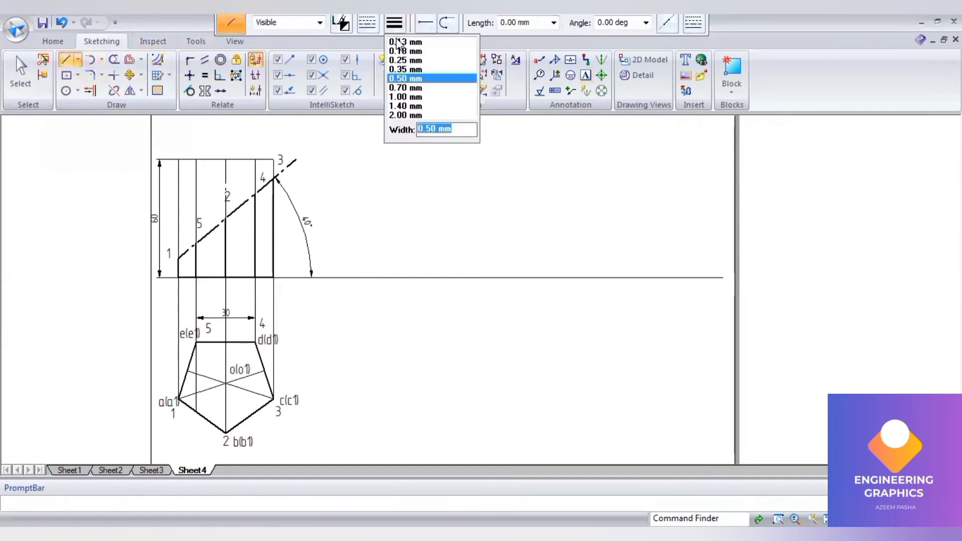
{"action": "left_click", "coordinate": [409, 37]}
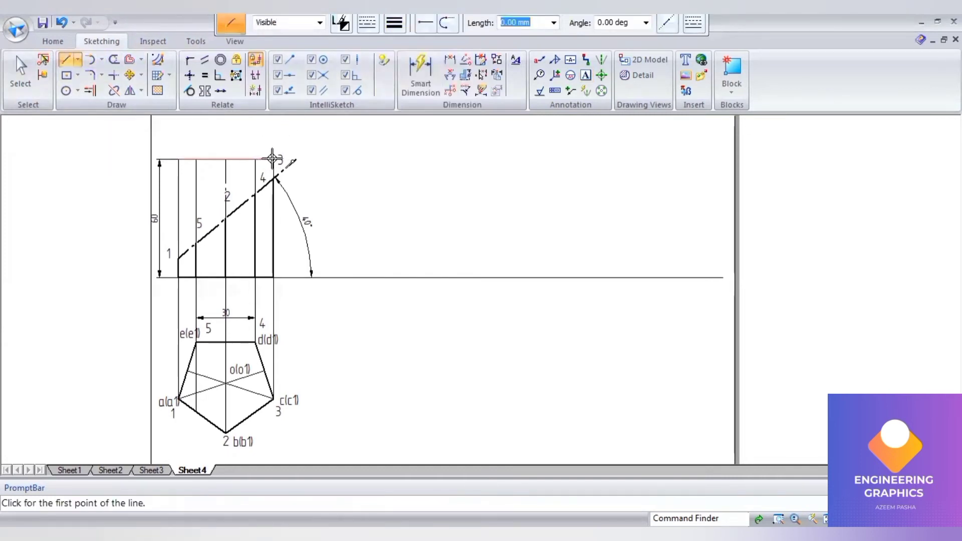
{"action": "left_click", "coordinate": [272, 159]}
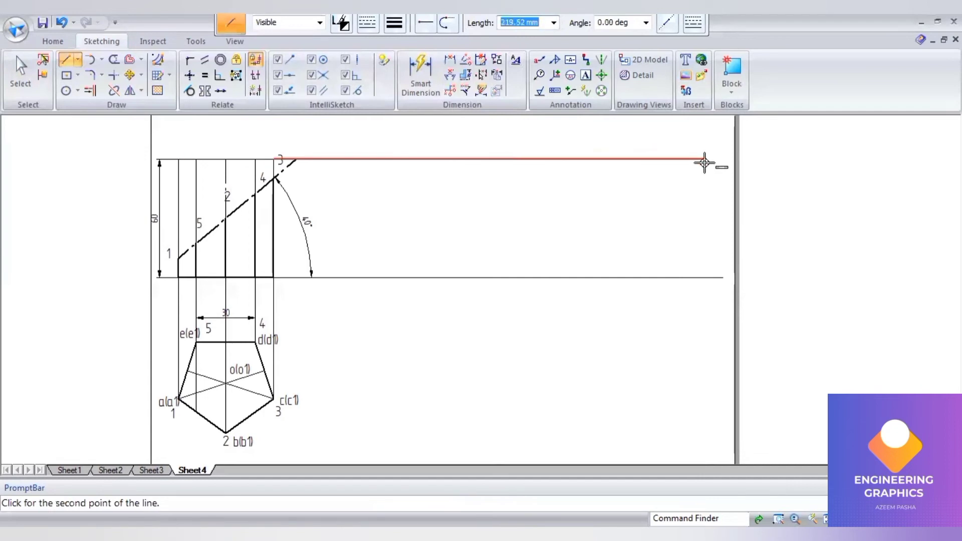
{"action": "left_click", "coordinate": [704, 160]}
{"action": "left_click", "coordinate": [20, 68]}
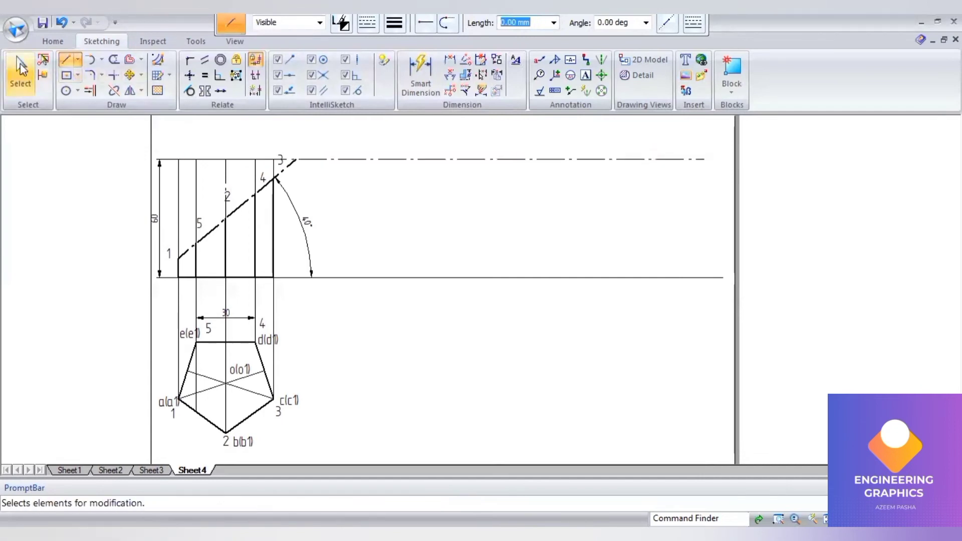
{"action": "left_click", "coordinate": [340, 158]}
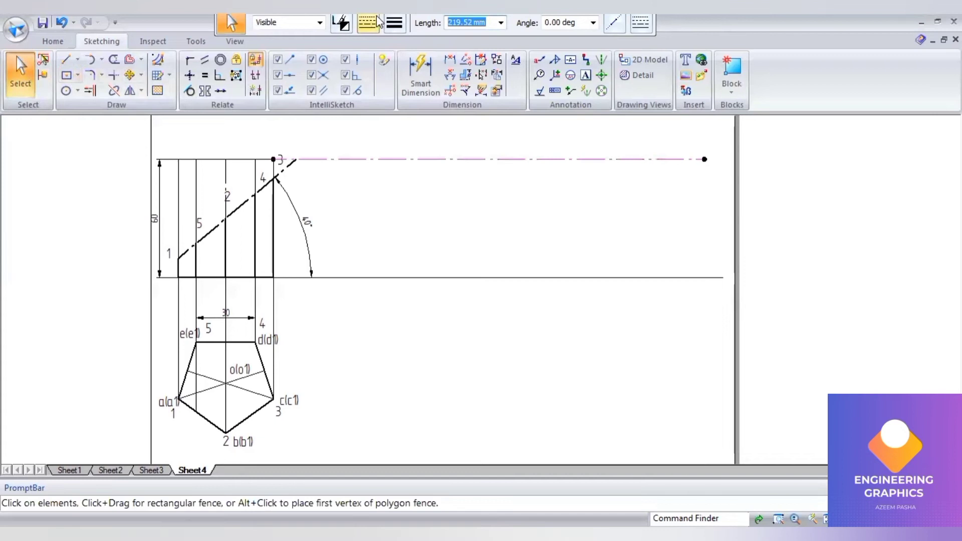
{"action": "left_click", "coordinate": [376, 22]}
{"action": "left_click", "coordinate": [396, 39]}
- Draw a 60 mm vertical start line from that line down to the XY line
{"action": "key", "text": "l"}
{"action": "left_click", "coordinate": [394, 22]}
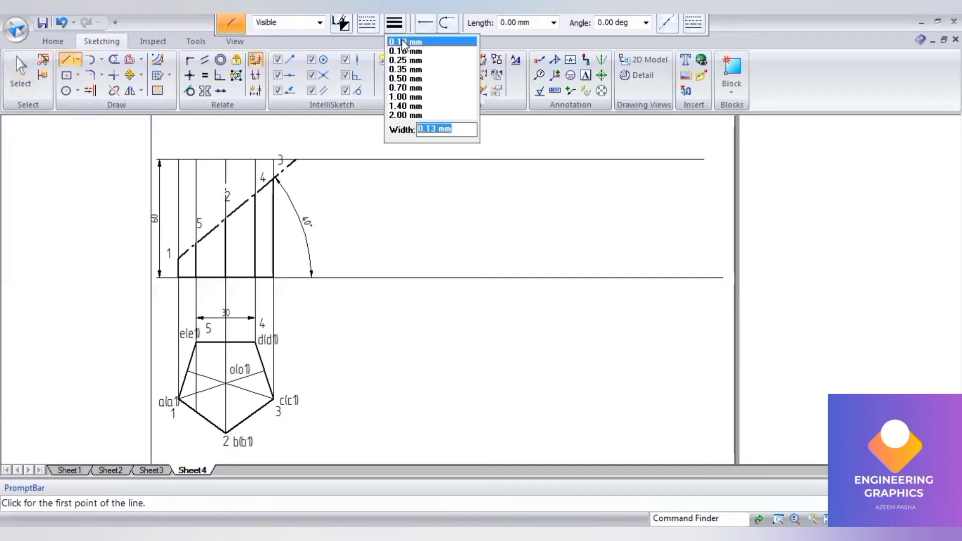
{"action": "left_click", "coordinate": [339, 158]}
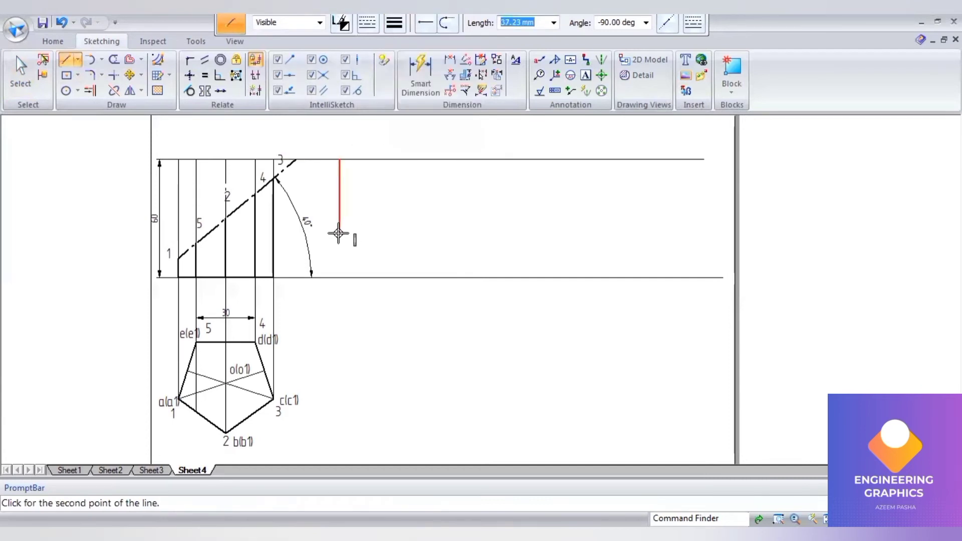
{"action": "left_click", "coordinate": [340, 277]}
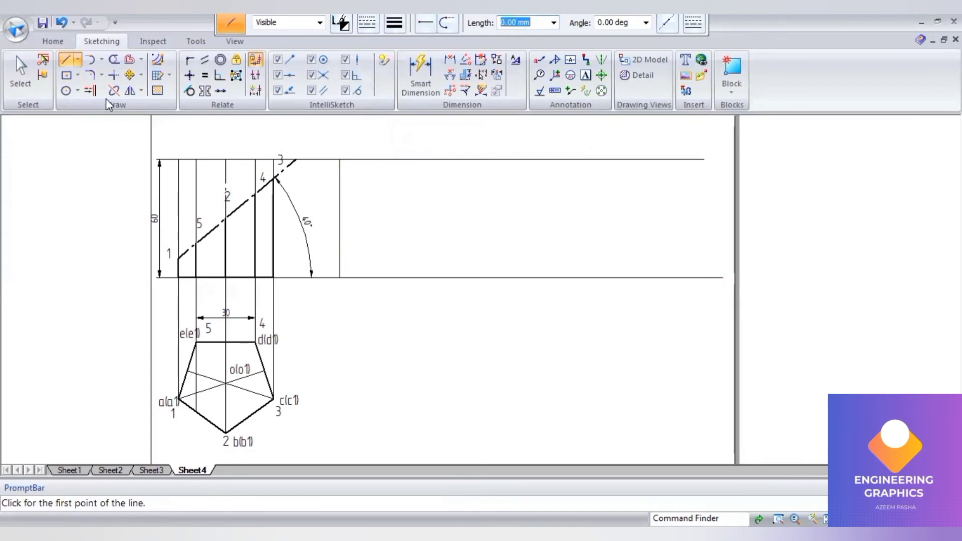
- Offset the vertical start line repeatedly at 30 mm to the right, creating five panel lines
{"action": "left_click", "coordinate": [128, 64]}
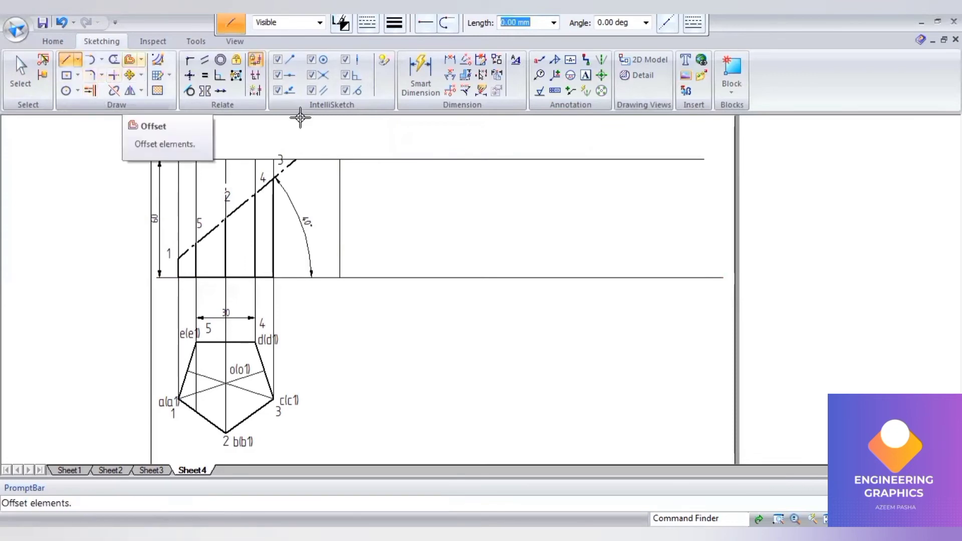
{"action": "left_click", "coordinate": [339, 187]}
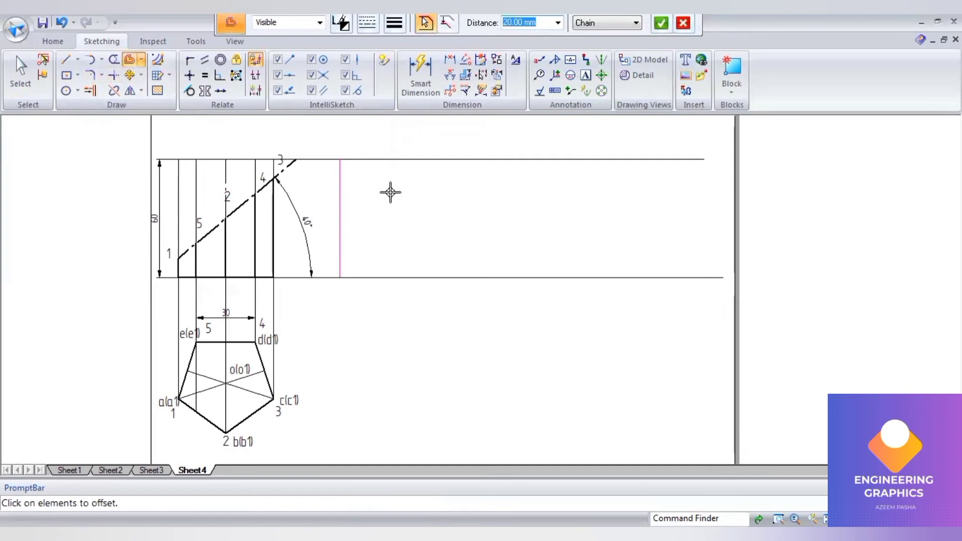
{"action": "type", "text": "30"}
{"action": "key", "text": "Return"}
{"action": "right_click", "coordinate": [403, 216]}
{"action": "left_click", "coordinate": [491, 207]}
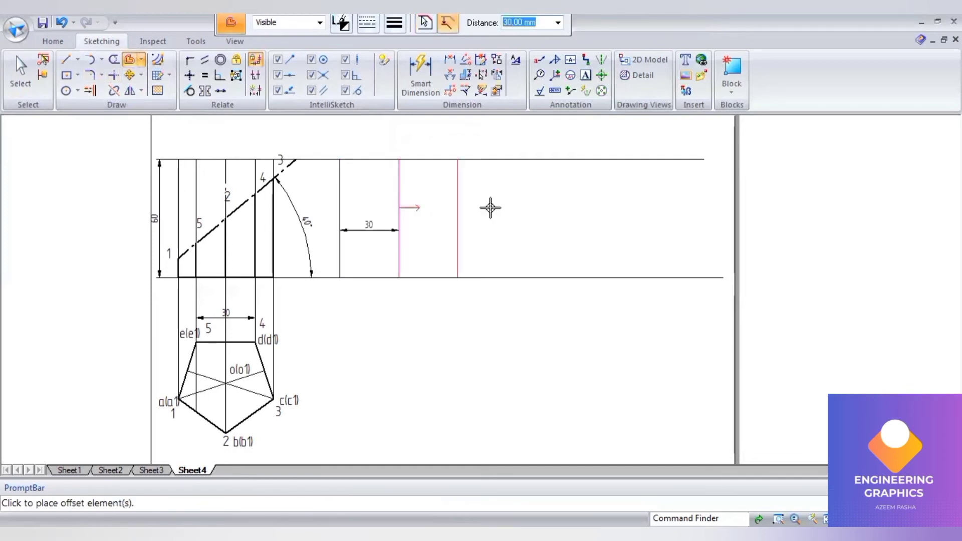
{"action": "double_click", "coordinate": [558, 201]}
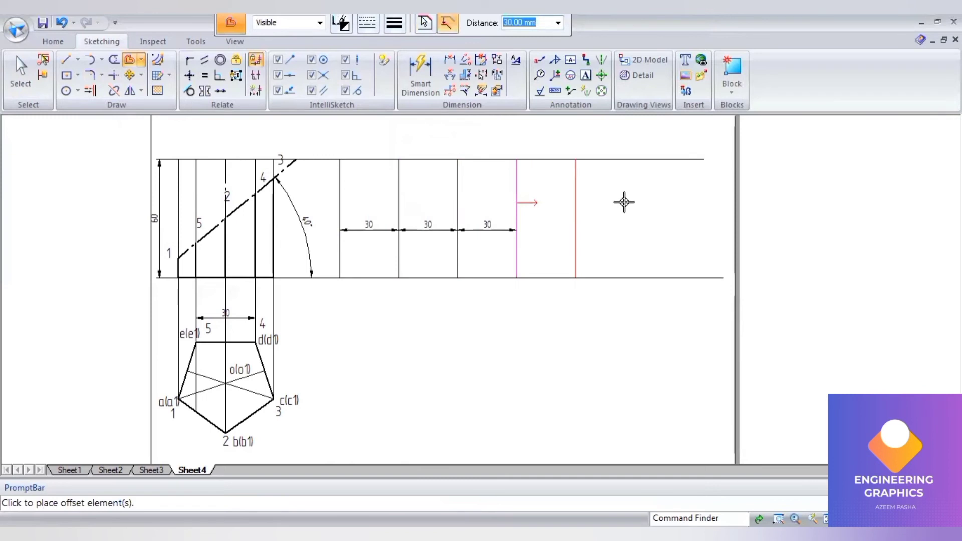
{"action": "left_click", "coordinate": [607, 235]}
{"action": "right_click", "coordinate": [572, 216]}
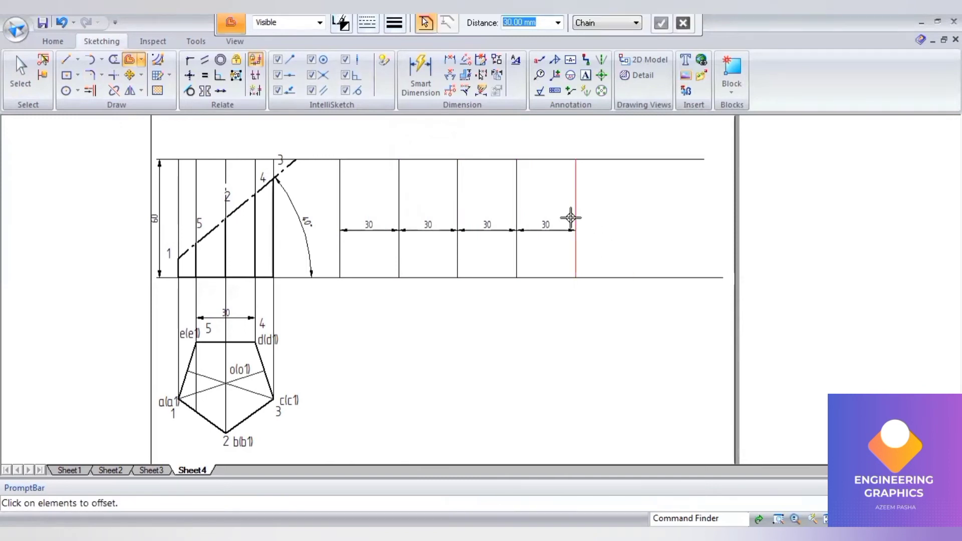
{"action": "left_click", "coordinate": [575, 226]}
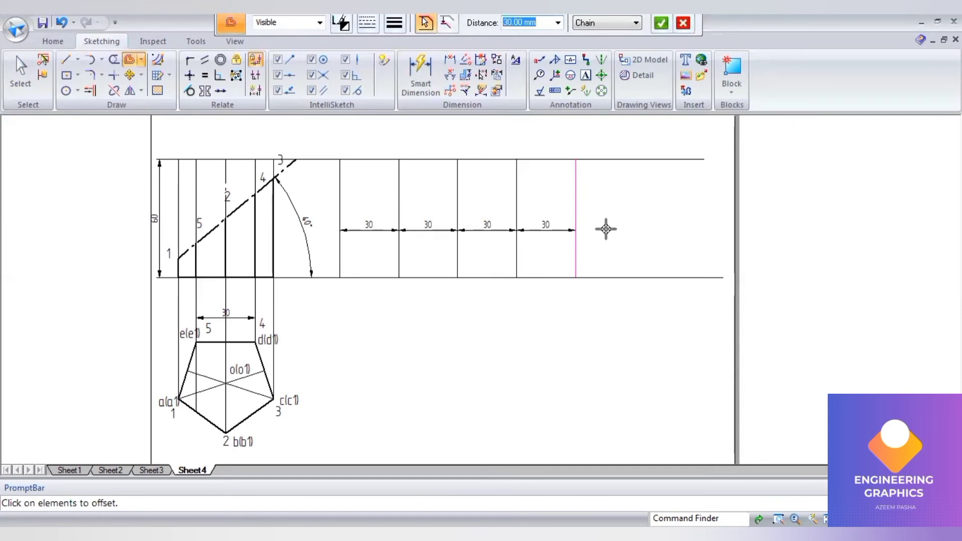
{"action": "left_click", "coordinate": [563, 350]}
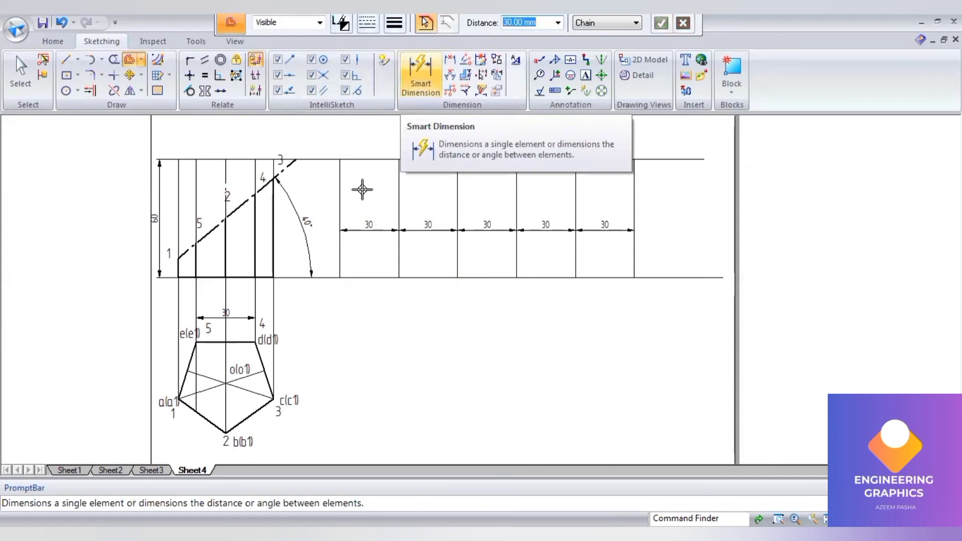
- Dimension the 150 overall width between the first and last panel lines
{"action": "left_click", "coordinate": [340, 189]}
{"action": "left_click", "coordinate": [634, 189]}
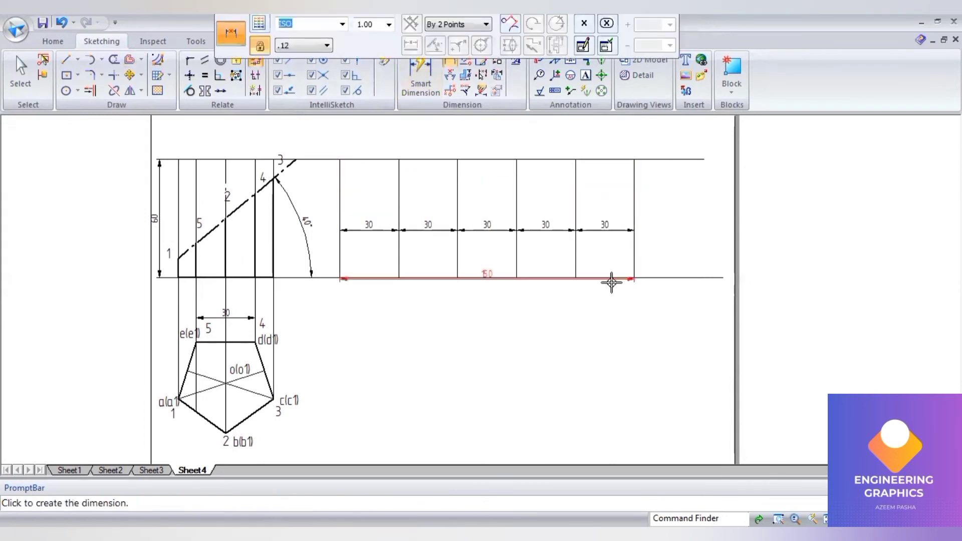
{"action": "left_click", "coordinate": [602, 315]}
- Letter the panel lines A, B, C, D, E and A below the XY line
{"action": "left_click", "coordinate": [586, 76]}
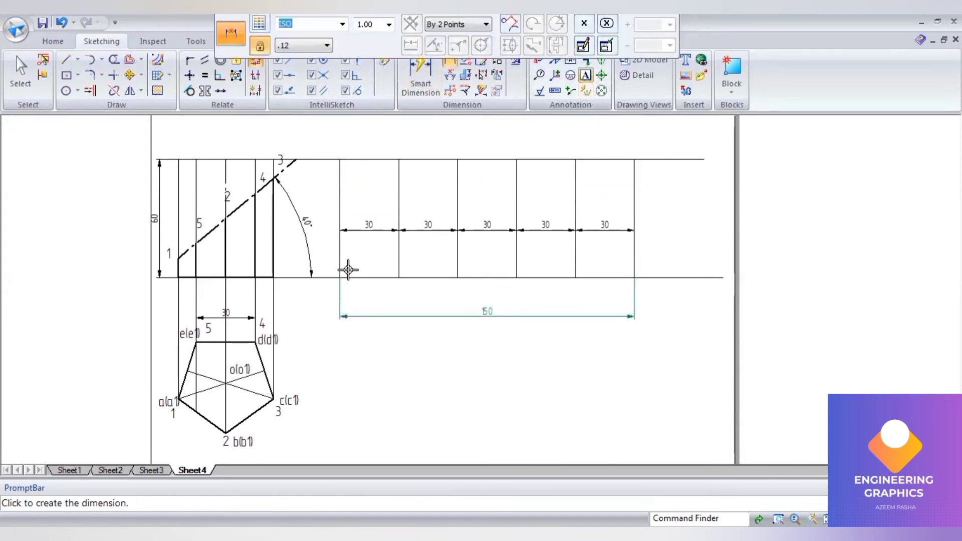
{"action": "left_click", "coordinate": [341, 281]}
{"action": "type", "text": "A"}
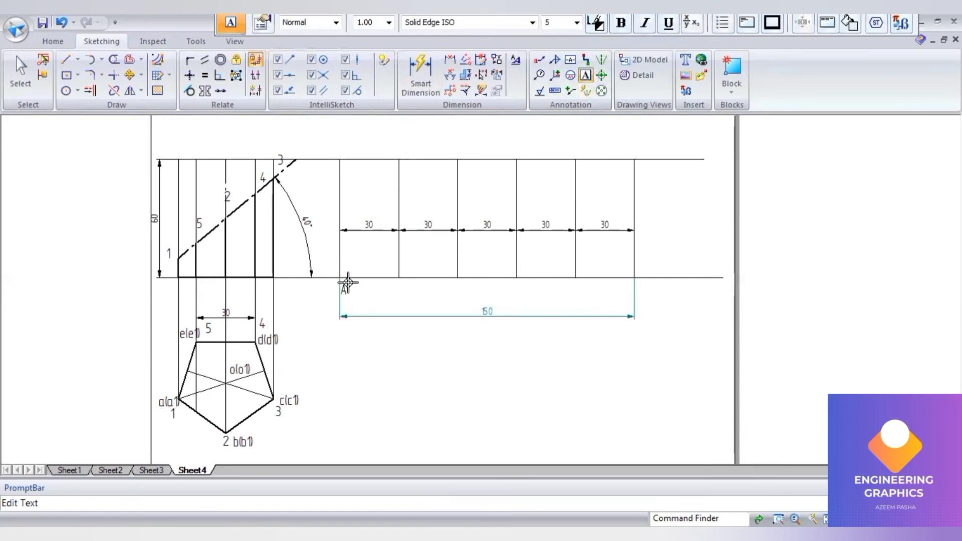
{"action": "left_click", "coordinate": [398, 284]}
{"action": "type", "text": "B"}
{"action": "left_click", "coordinate": [454, 278]}
{"action": "type", "text": "C"}
{"action": "left_click", "coordinate": [519, 278]}
{"action": "type", "text": "D"}
{"action": "left_click", "coordinate": [577, 279]}
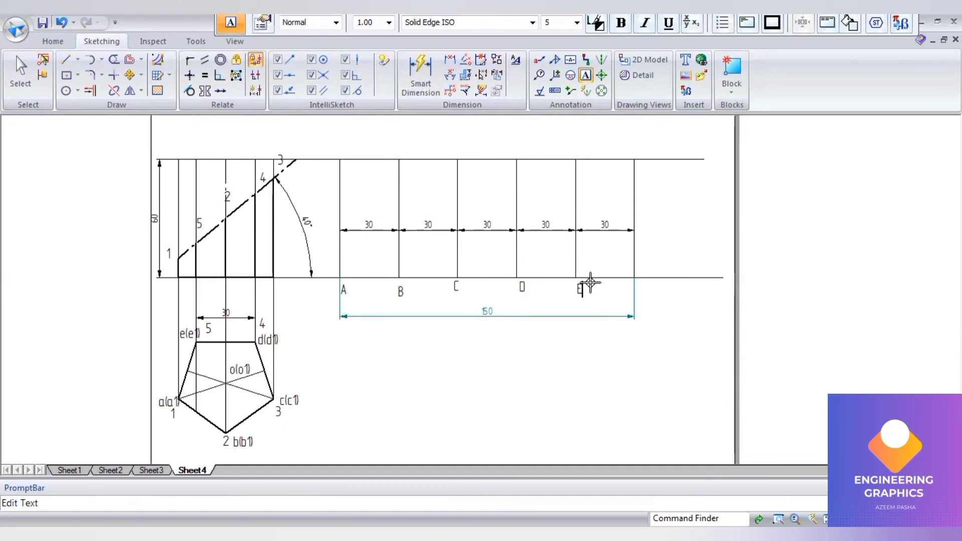
{"action": "type", "text": "E"}
{"action": "left_click", "coordinate": [635, 279]}
{"action": "type", "text": "A"}
- Project cut point 1 across the development with a thin line and label it 1
{"action": "left_click", "coordinate": [66, 59]}
{"action": "left_click", "coordinate": [395, 23]}
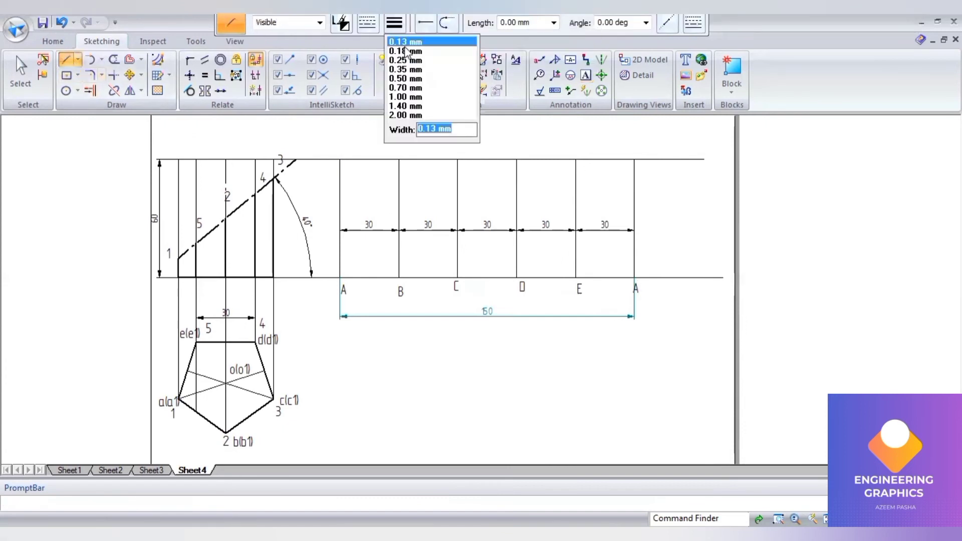
{"action": "left_click", "coordinate": [198, 221]}
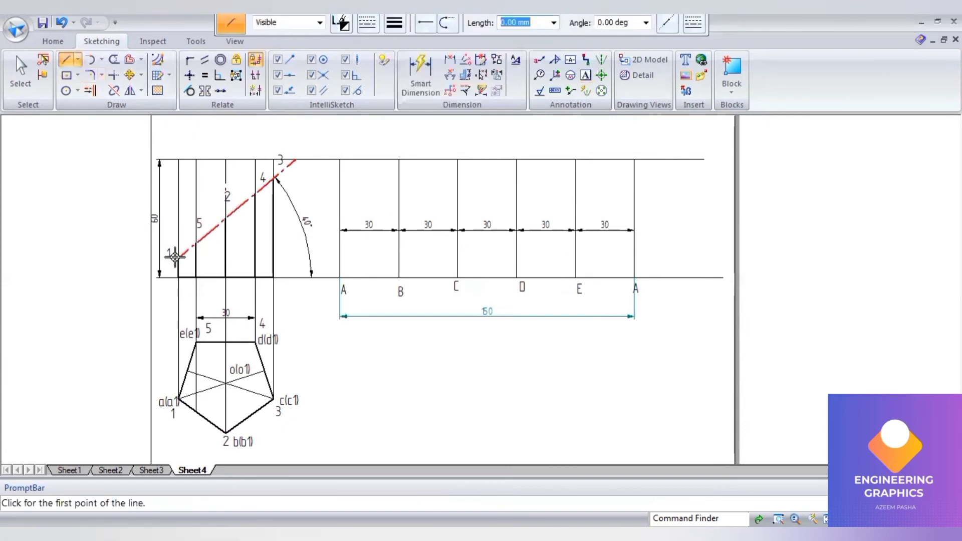
{"action": "left_click", "coordinate": [178, 257]}
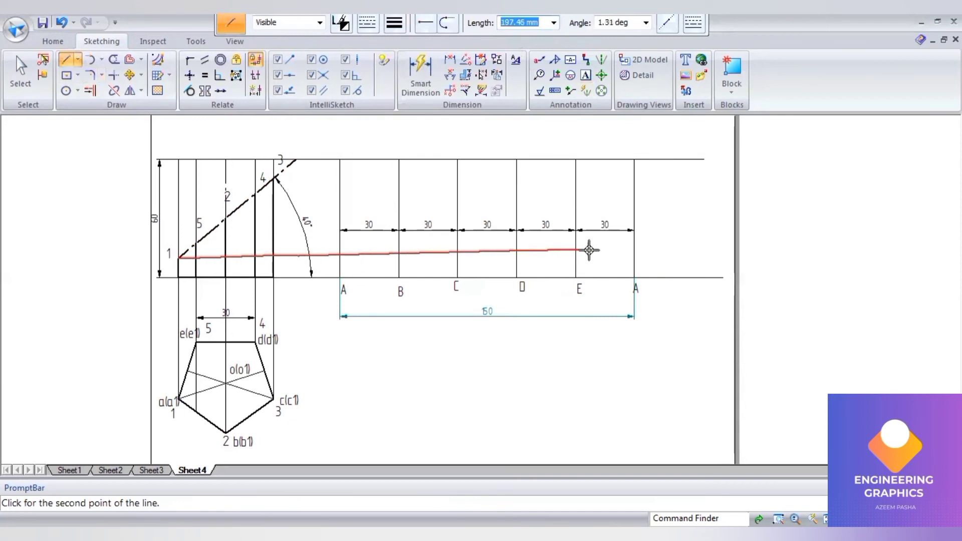
{"action": "left_click", "coordinate": [634, 256]}
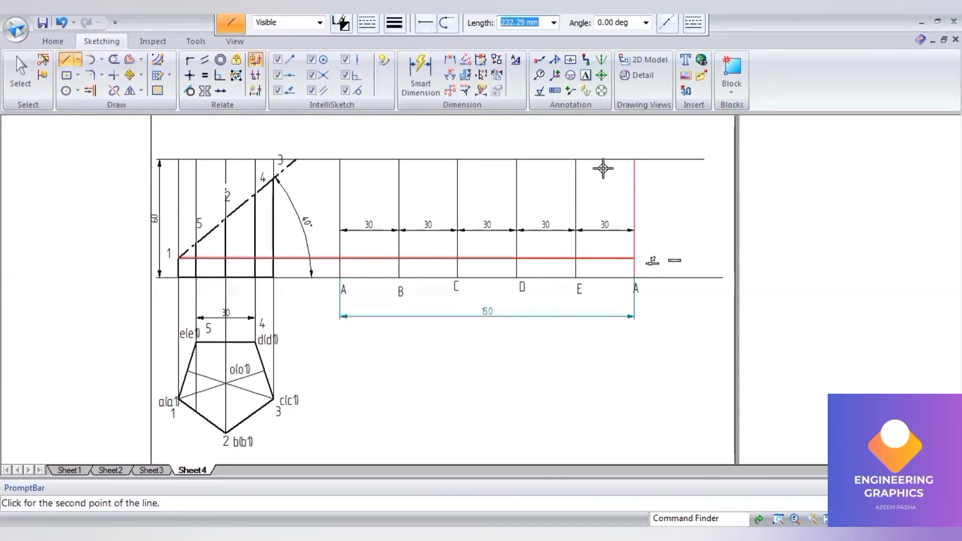
{"action": "left_click", "coordinate": [586, 76]}
{"action": "left_click", "coordinate": [327, 244]}
{"action": "type", "text": "1"}
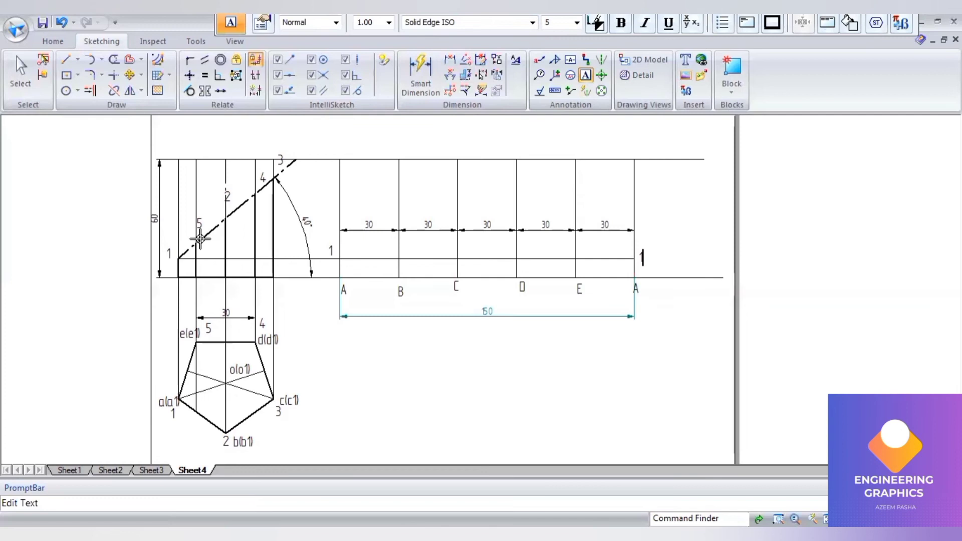
- Project cut point 2 onto line B and label it 2
{"action": "left_click", "coordinate": [65, 59]}
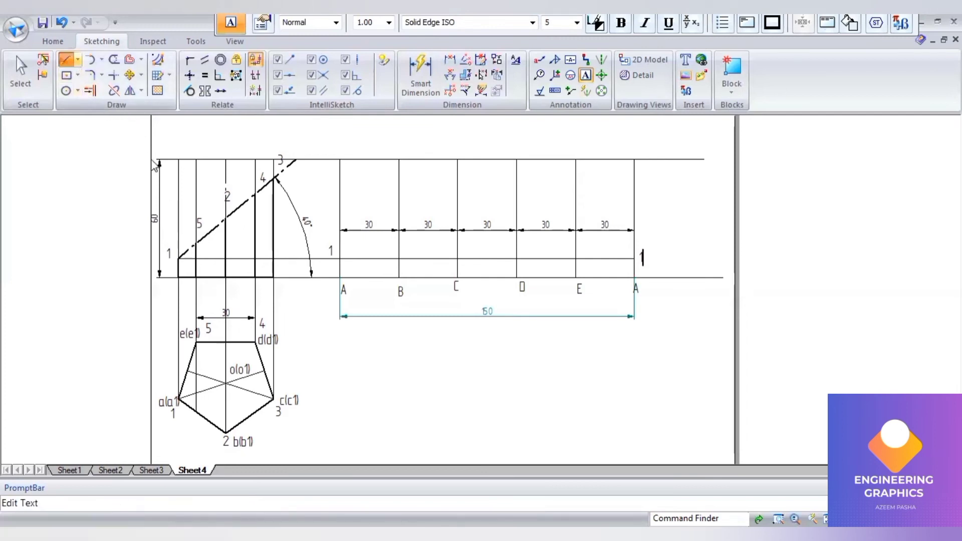
{"action": "left_click", "coordinate": [196, 243]}
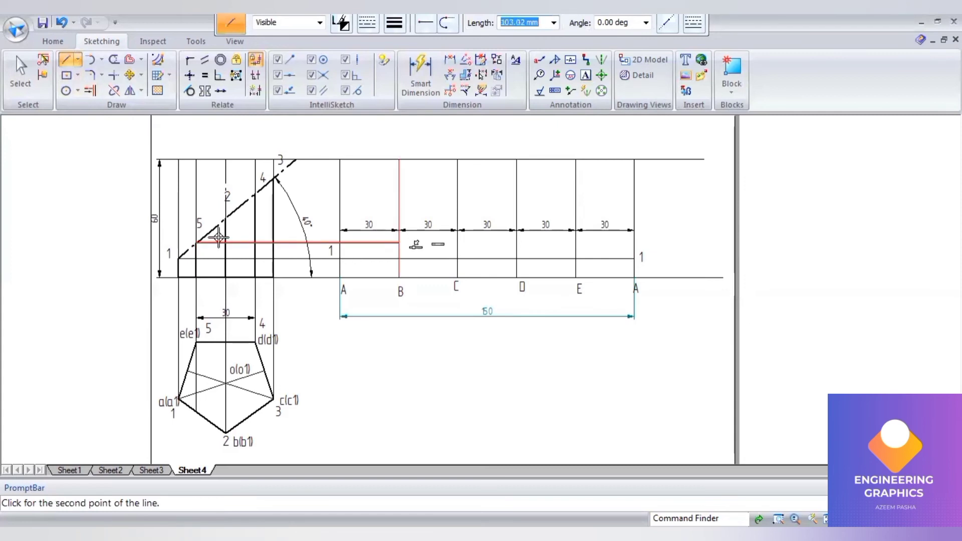
{"action": "right_click", "coordinate": [224, 218]}
{"action": "left_click", "coordinate": [225, 218]}
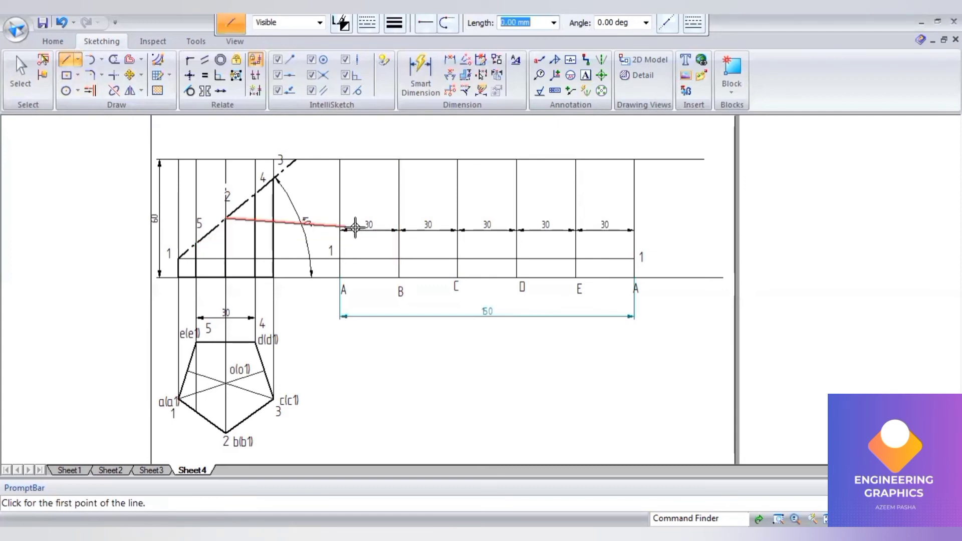
{"action": "left_click", "coordinate": [398, 216]}
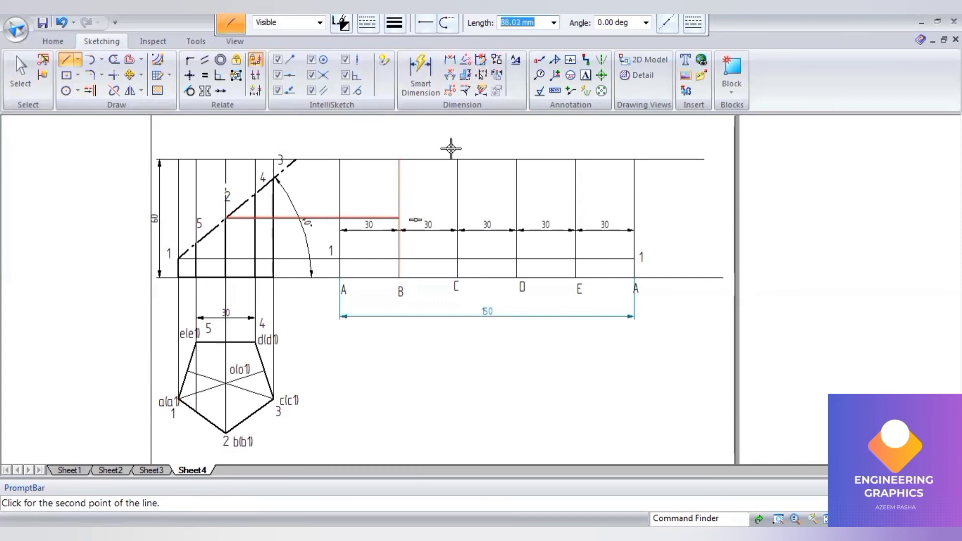
{"action": "left_click", "coordinate": [585, 76]}
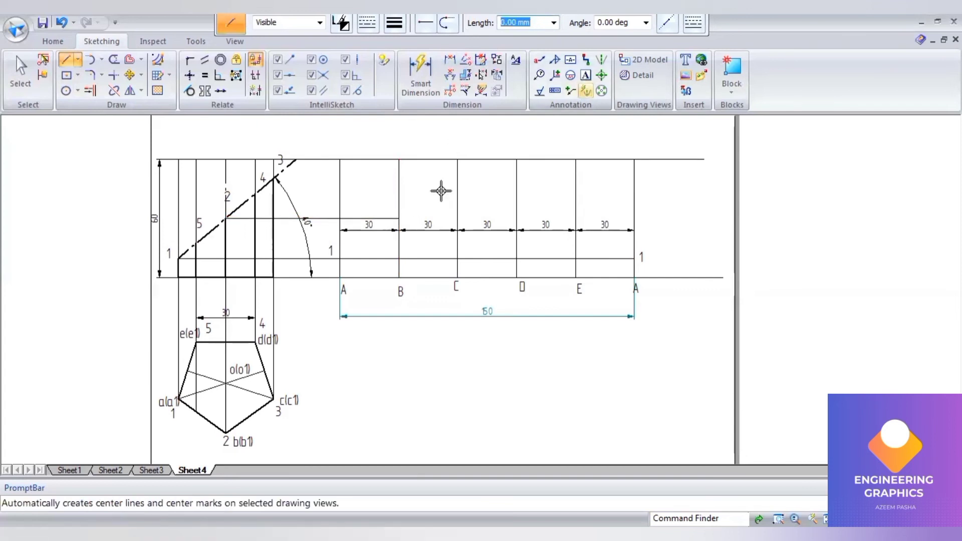
{"action": "left_click", "coordinate": [406, 197]}
{"action": "type", "text": "2"}
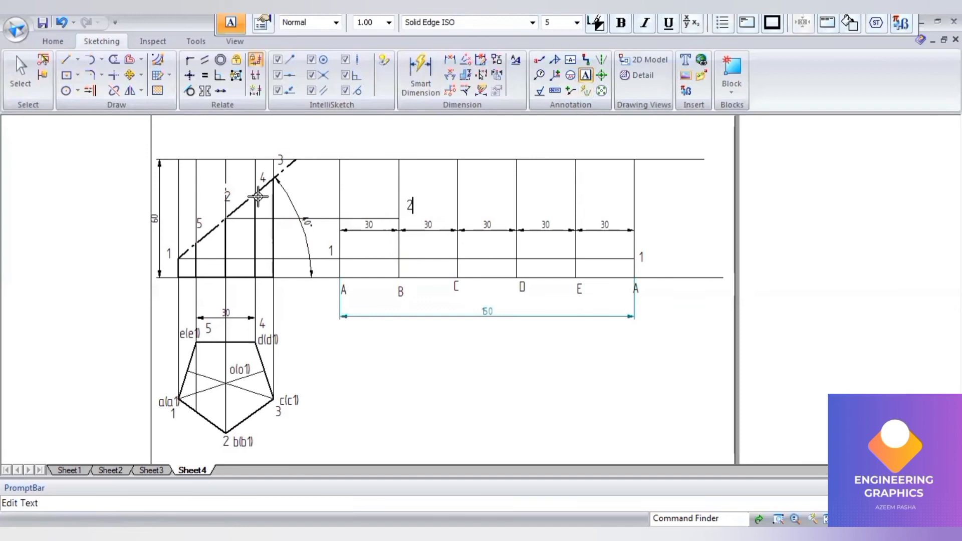
- Project a cut point onto line C and label it 3
{"action": "left_click", "coordinate": [65, 59]}
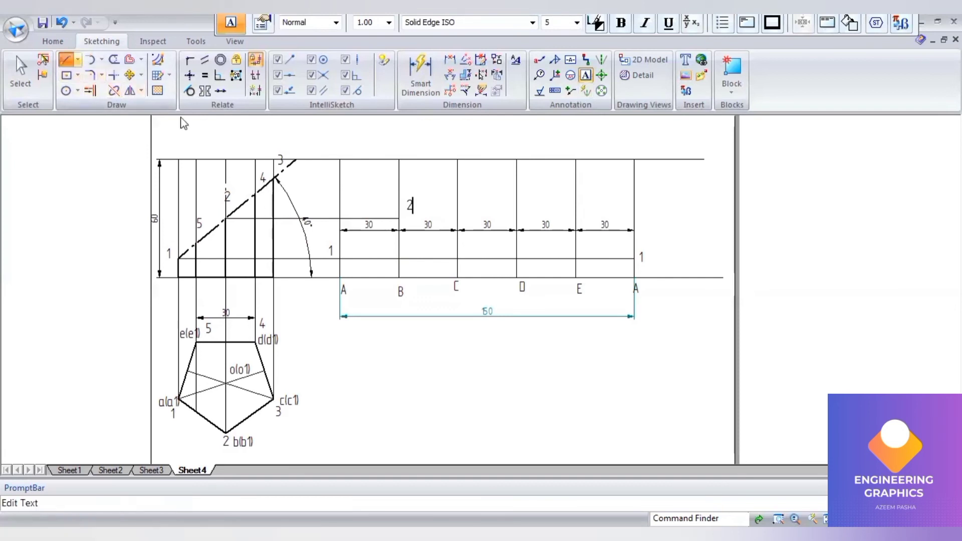
{"action": "left_click", "coordinate": [274, 178]}
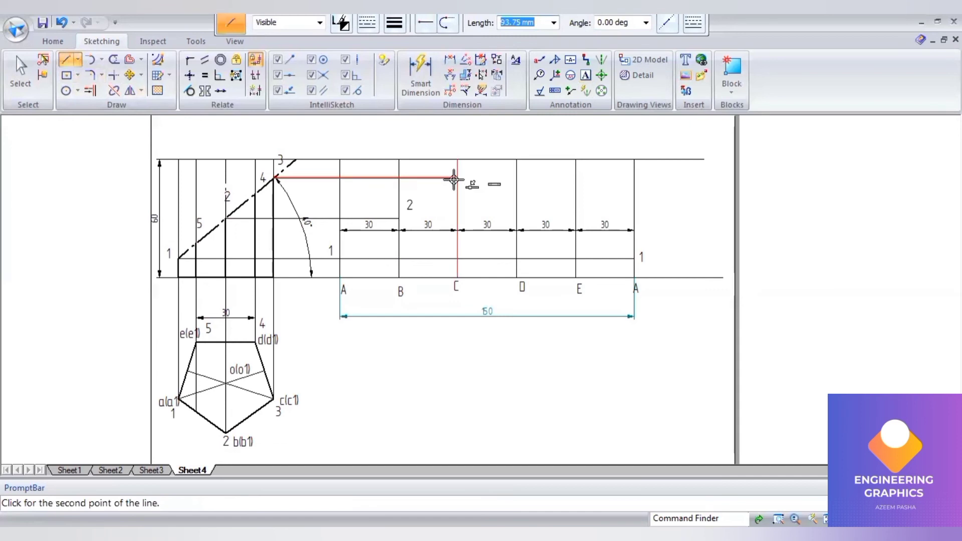
{"action": "left_click", "coordinate": [457, 178]}
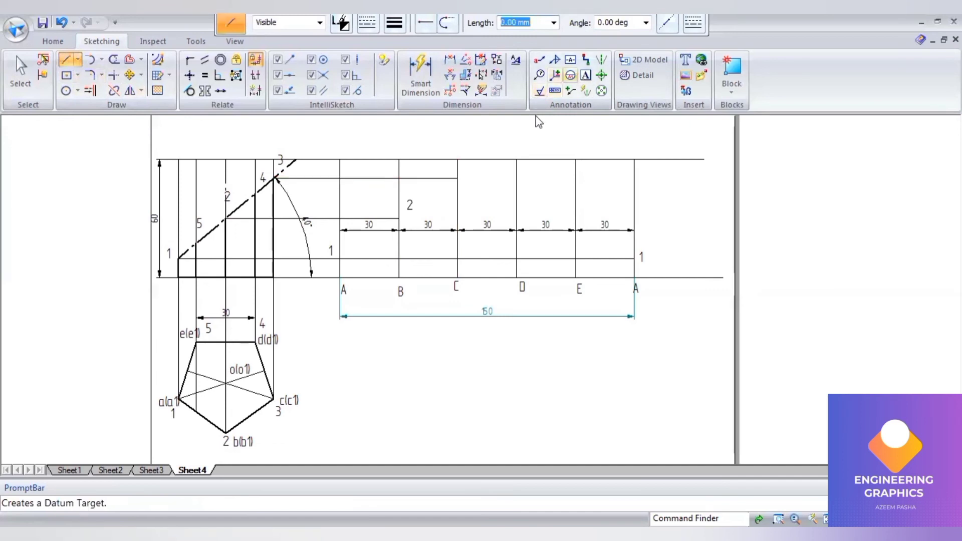
{"action": "left_click", "coordinate": [464, 164]}
{"action": "type", "text": "3"}
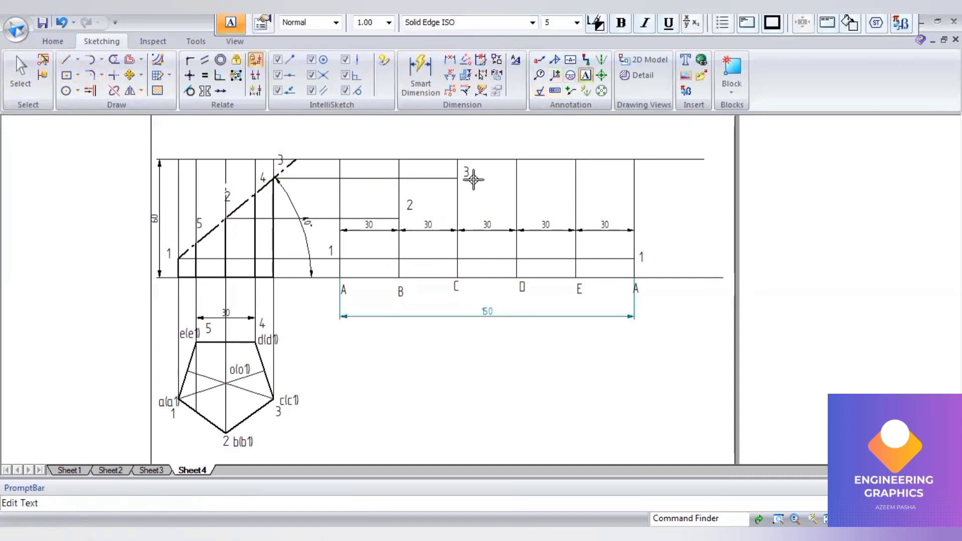
- Project the next cut point onto line D and label it 4
{"action": "left_click", "coordinate": [63, 62]}
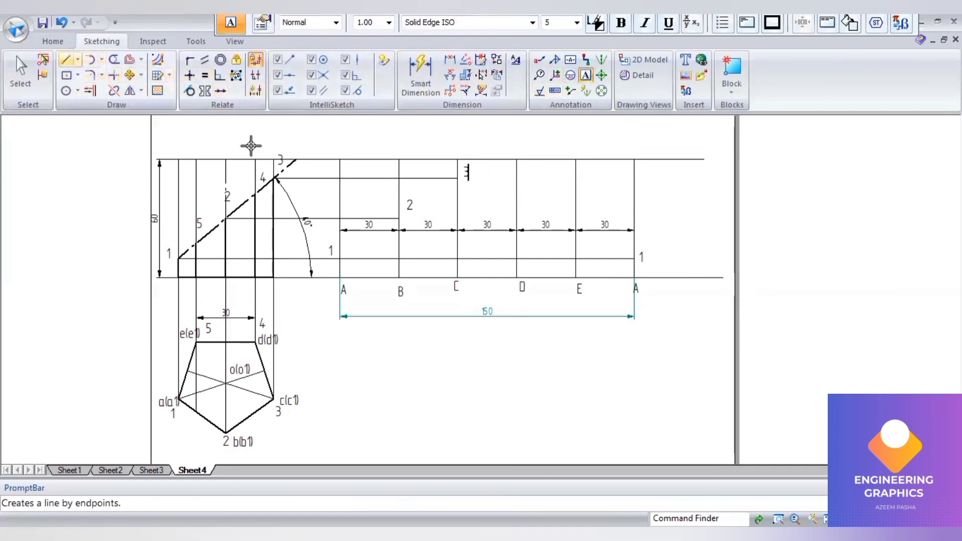
{"action": "left_click", "coordinate": [255, 192]}
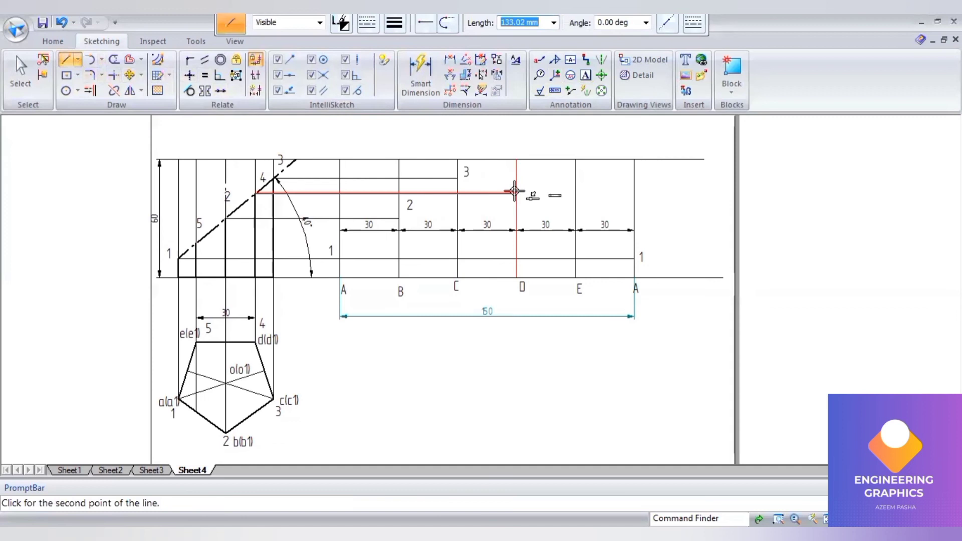
{"action": "left_click", "coordinate": [516, 192]}
{"action": "left_click", "coordinate": [586, 75]}
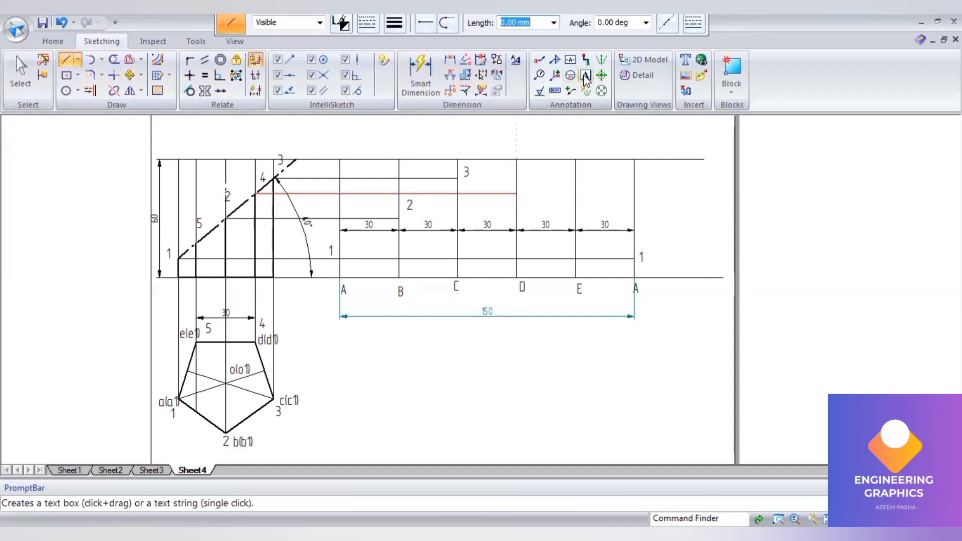
{"action": "left_click", "coordinate": [529, 182]}
{"action": "type", "text": "4"}
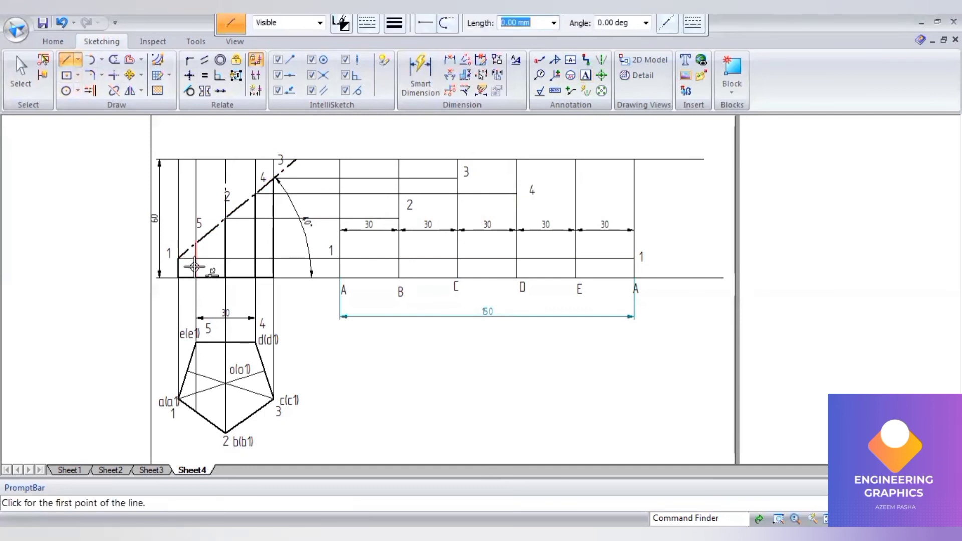
- Project cut point 5 onto line E and label it 5
{"action": "left_click", "coordinate": [196, 243]}
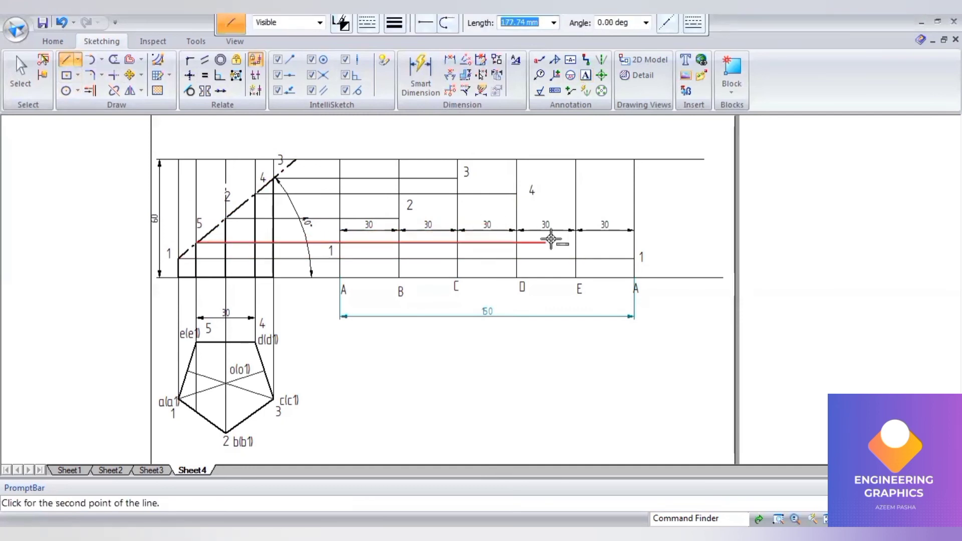
{"action": "left_click", "coordinate": [577, 243]}
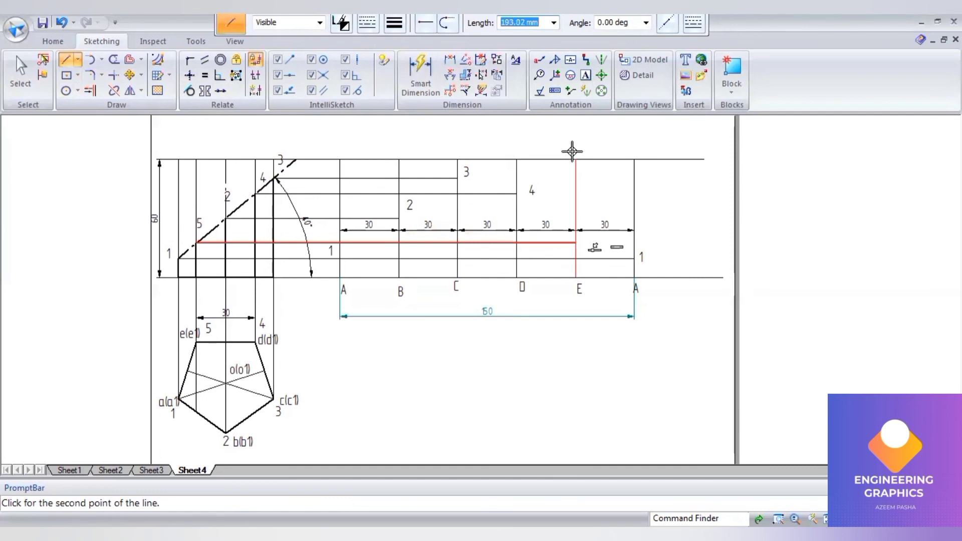
{"action": "left_click", "coordinate": [585, 75]}
{"action": "left_click", "coordinate": [583, 235]}
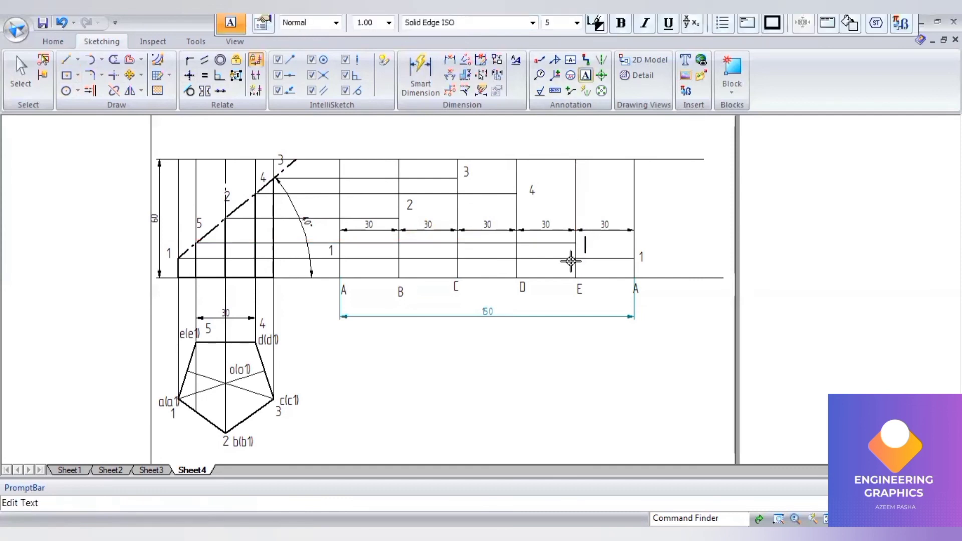
{"action": "type", "text": "5l"}
- Connect points 1–2–3–4–5–1 across the development, then close it with a 150 mm line back to the left point 1
{"action": "scroll", "coordinate": [403, 260], "scroll_direction": "up", "scroll_amount": 2}
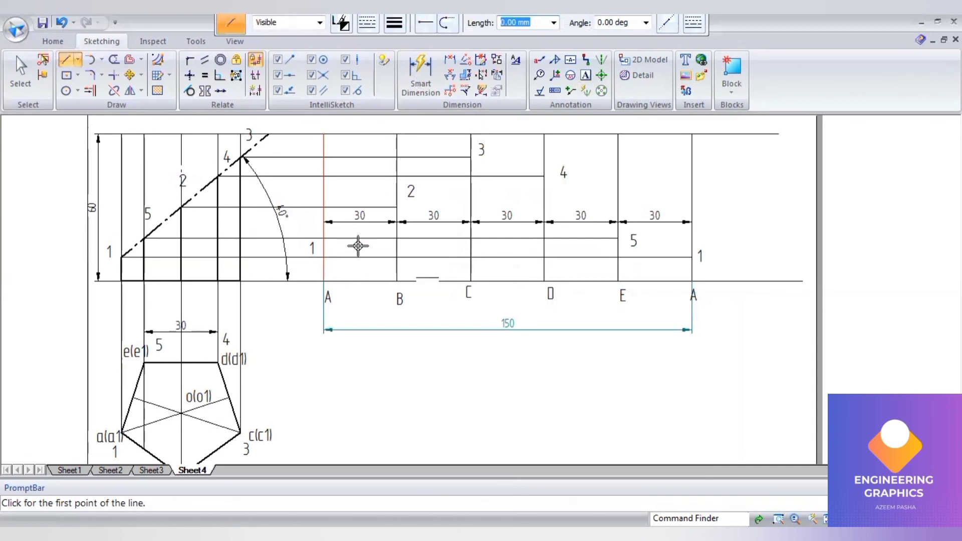
{"action": "left_click", "coordinate": [325, 257]}
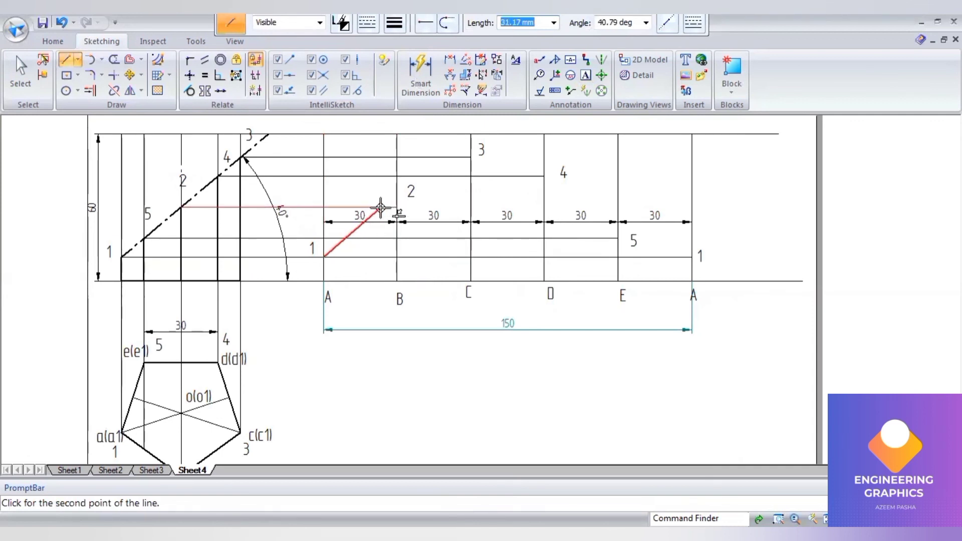
{"action": "left_click", "coordinate": [398, 207]}
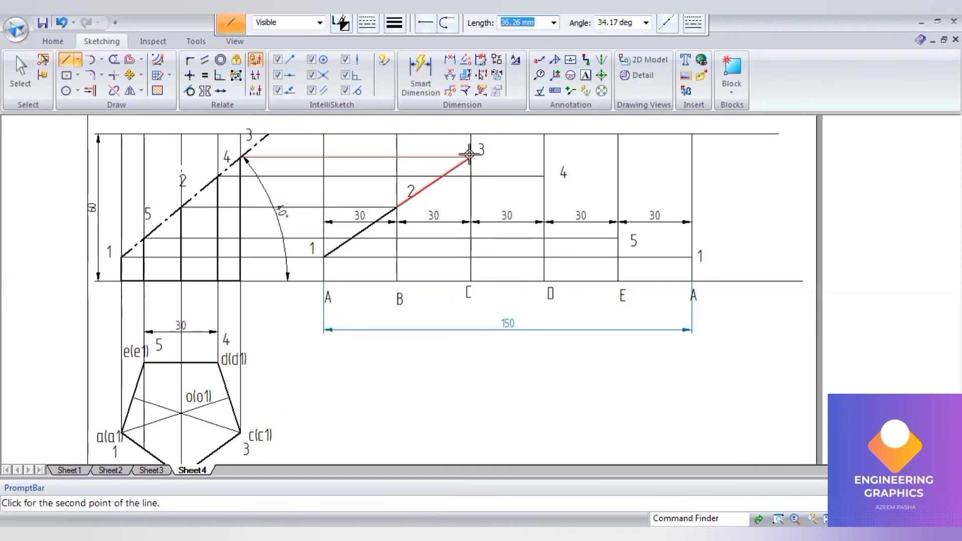
{"action": "left_click", "coordinate": [471, 157]}
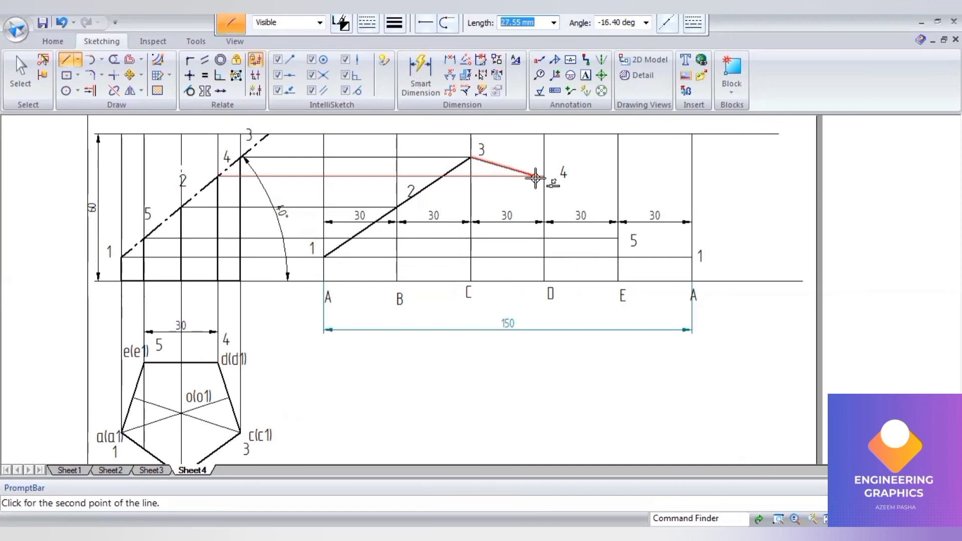
{"action": "left_click", "coordinate": [544, 176]}
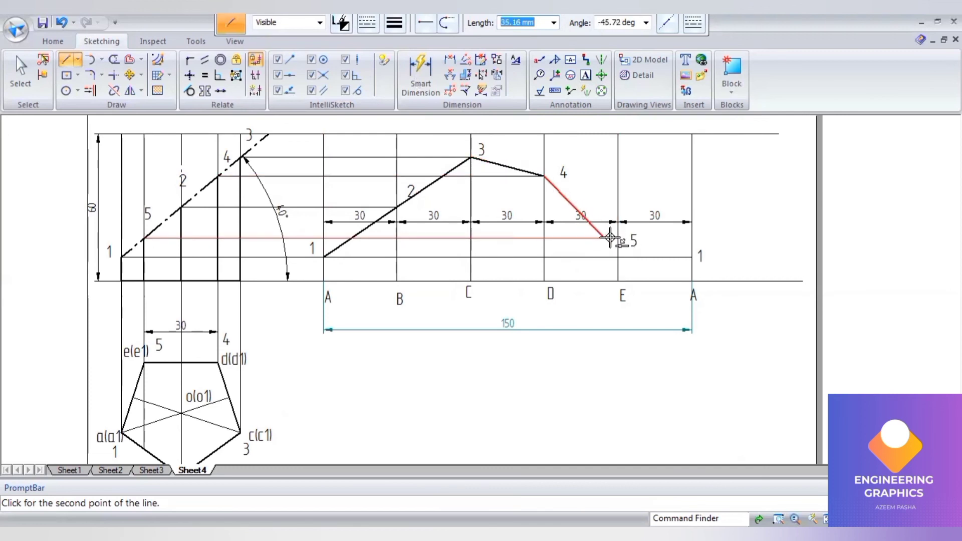
{"action": "left_click", "coordinate": [618, 237]}
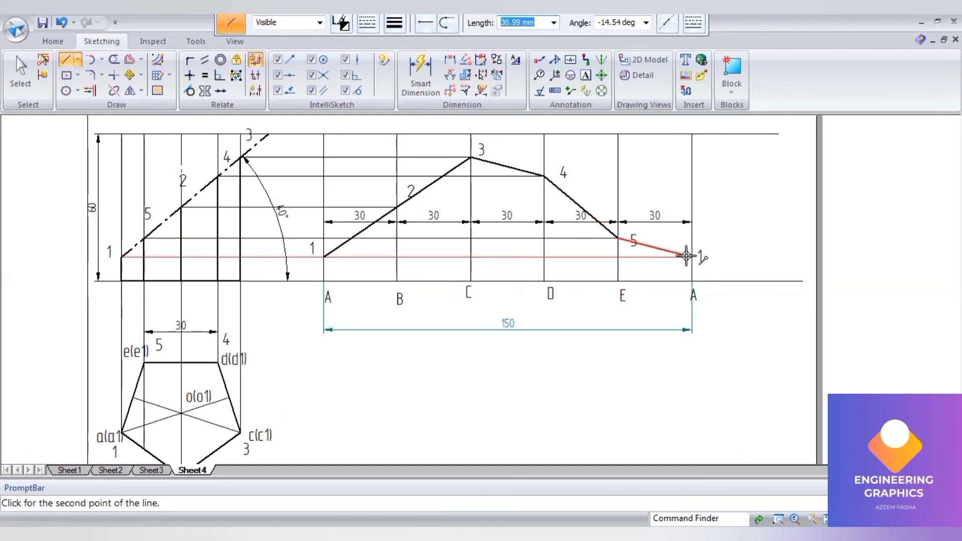
{"action": "left_click", "coordinate": [692, 257]}
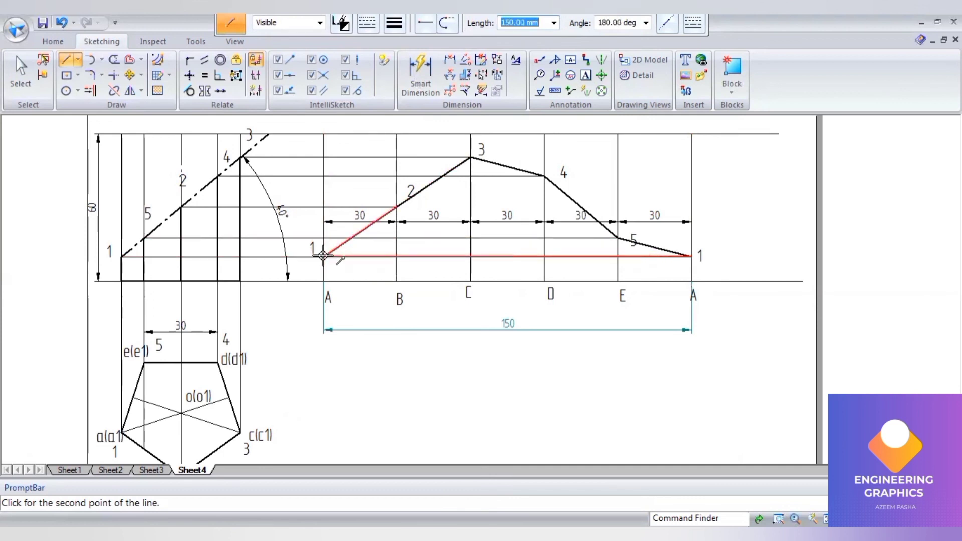
{"action": "left_click", "coordinate": [323, 256]}
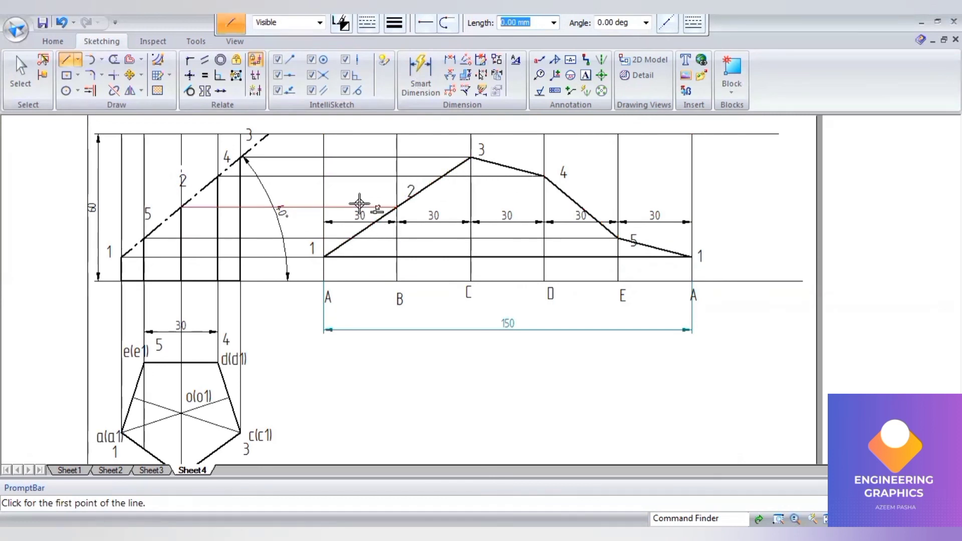
- Draw vertical fold lines from points 2, 3, 4 and 5 down to the bottom edge at B, C, D and E
{"action": "left_click", "coordinate": [398, 207]}
{"action": "left_click", "coordinate": [397, 256]}
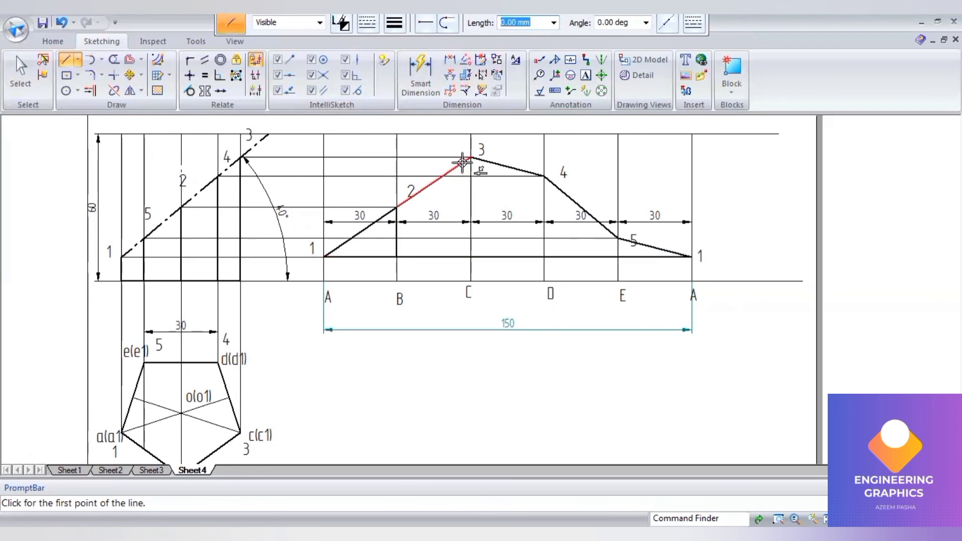
{"action": "left_click", "coordinate": [469, 155]}
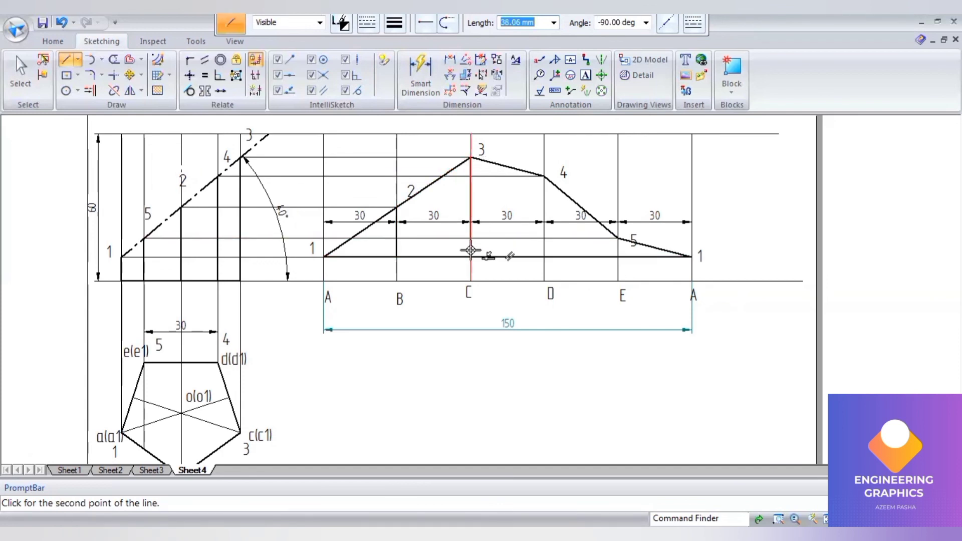
{"action": "left_click", "coordinate": [470, 256]}
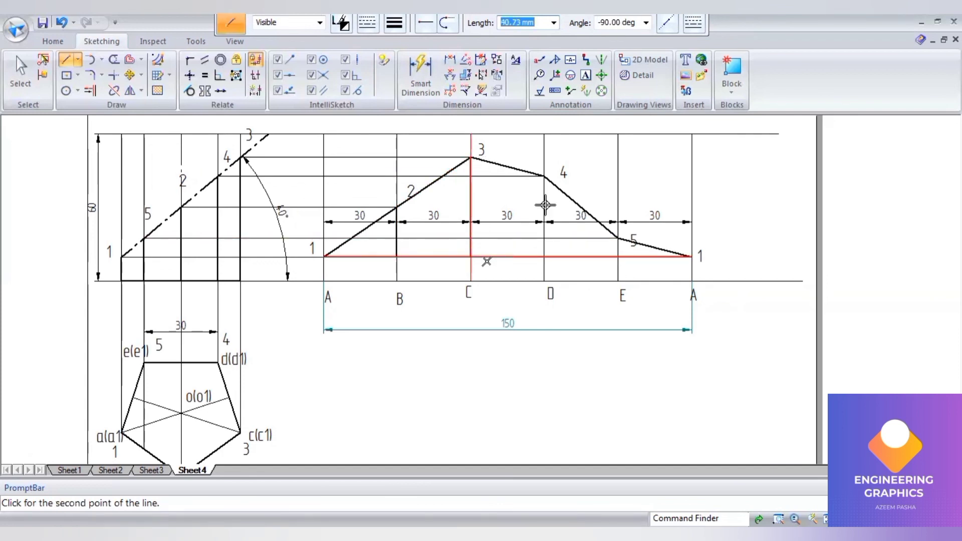
{"action": "left_click", "coordinate": [544, 177]}
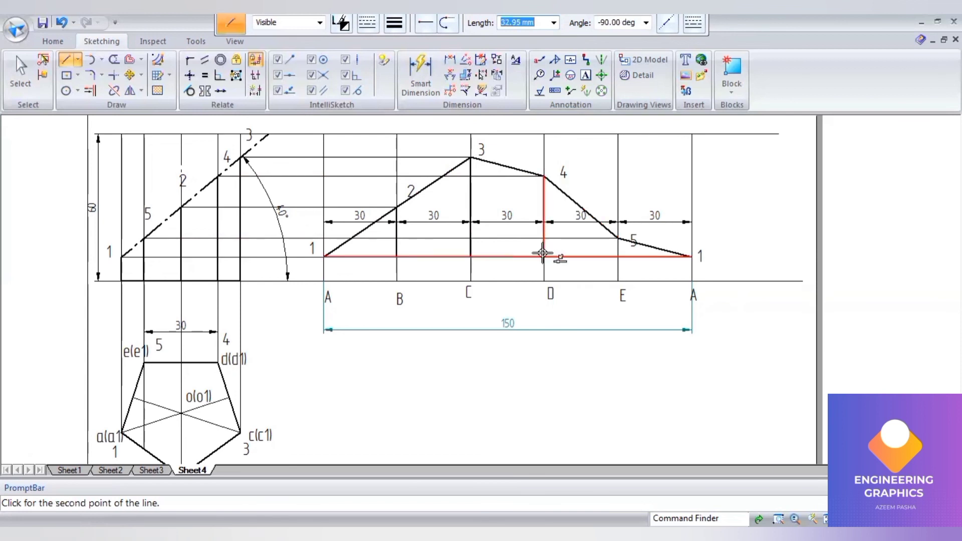
{"action": "left_click", "coordinate": [544, 257]}
{"action": "left_click", "coordinate": [618, 238]}
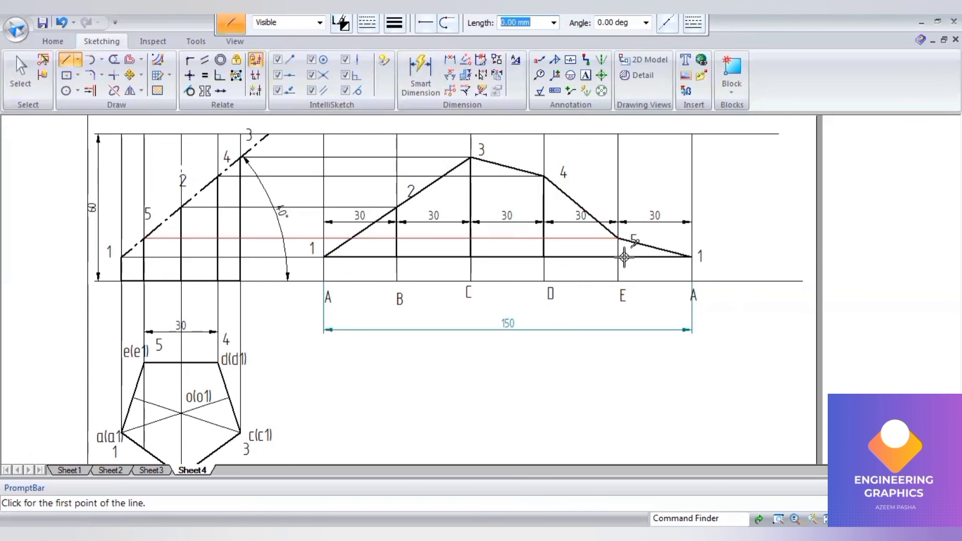
{"action": "left_click", "coordinate": [619, 257]}
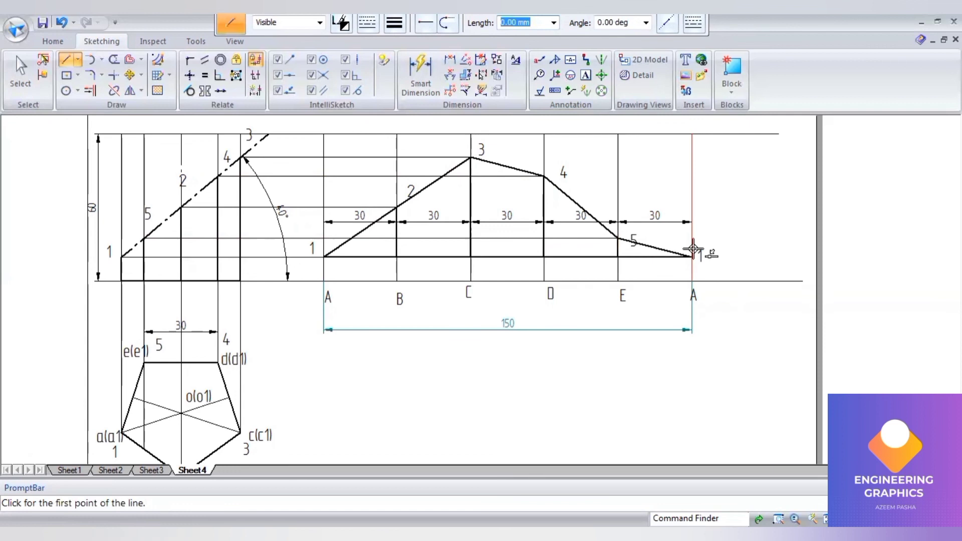
{"action": "scroll", "coordinate": [693, 255], "scroll_direction": "down", "scroll_amount": 2}
{"action": "scroll", "coordinate": [742, 240], "scroll_direction": "up", "scroll_amount": 1}
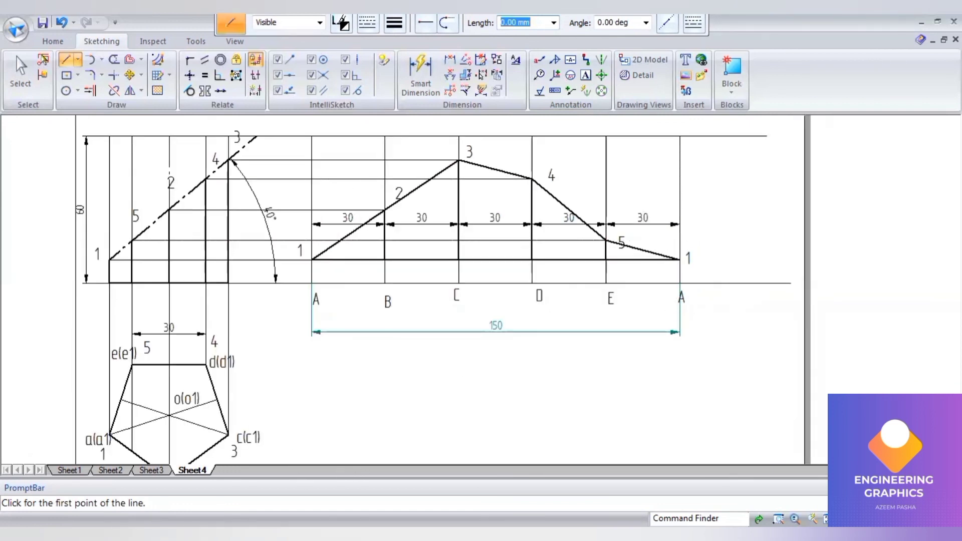
- Switch to Acrobat Reader and scroll page 9 of Module 04 to the pentagonal prism question
{"action": "key", "text": "alt+Tab"}
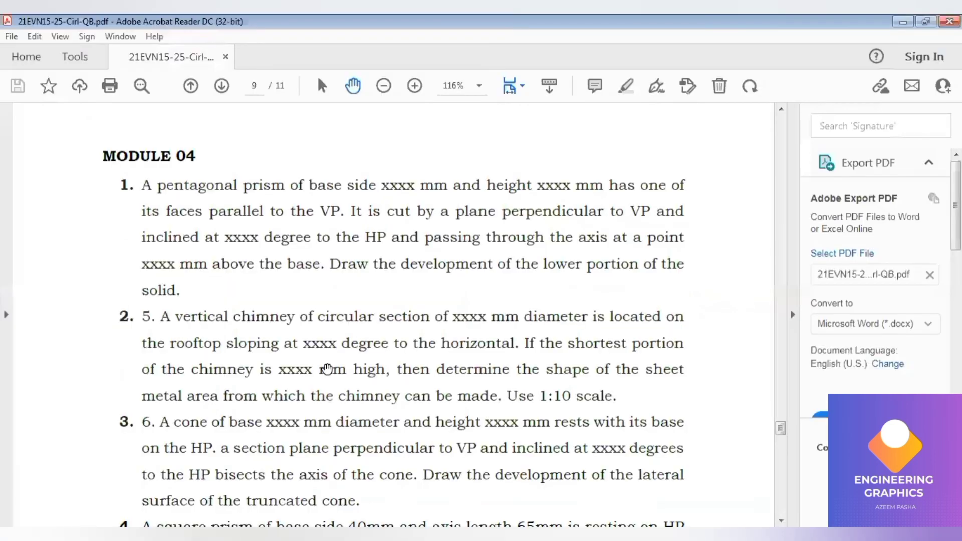
{"action": "scroll", "coordinate": [331, 366], "scroll_direction": "down", "scroll_amount": 2}
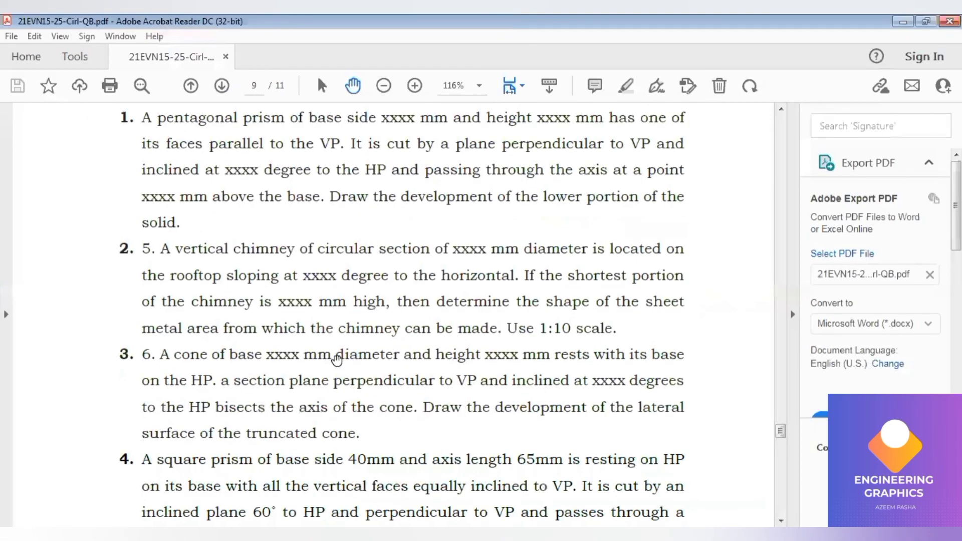